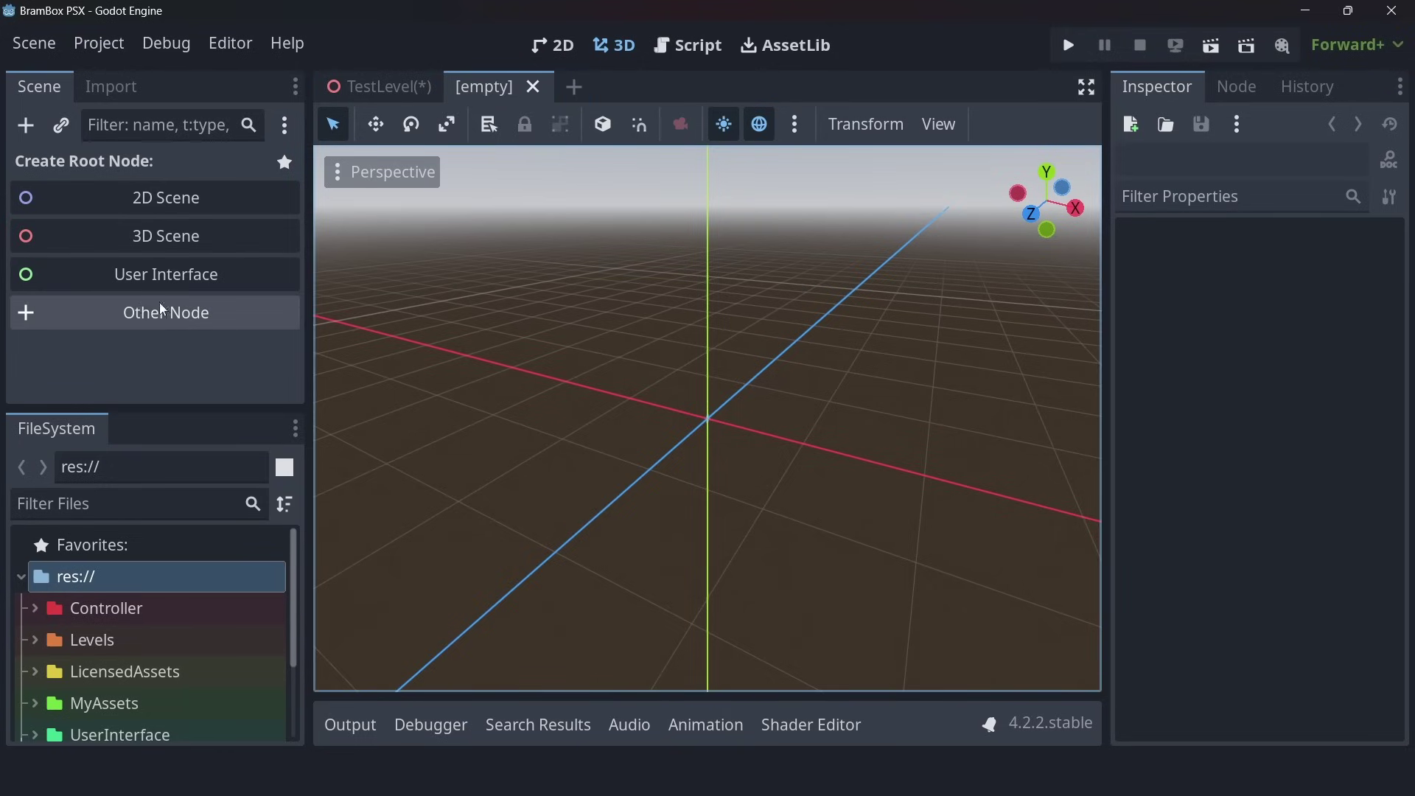
Create a RayCast3D node as the root of the empty scene.
left_click(217, 313)
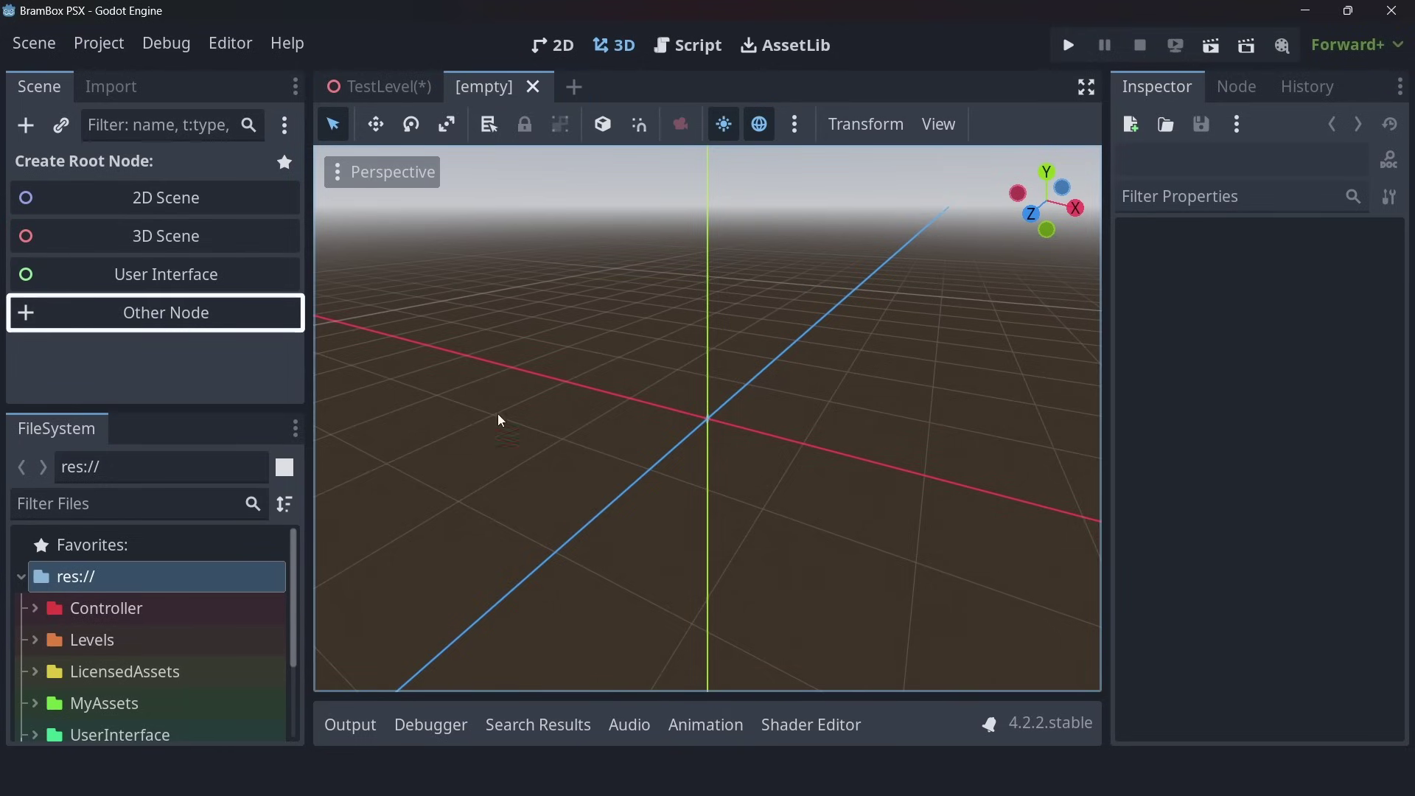
left_click(142, 322)
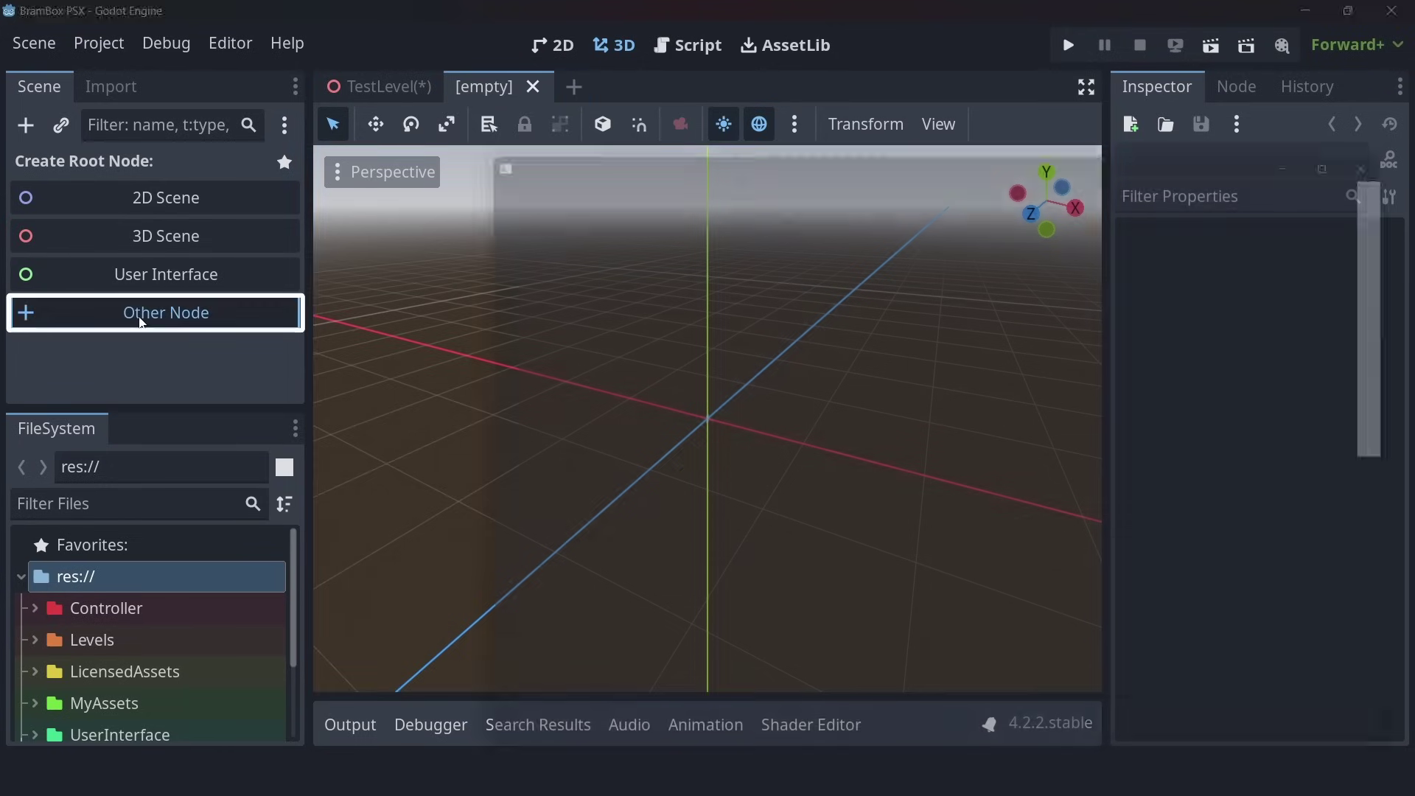
left_click_drag(981, 137, 742, 61)
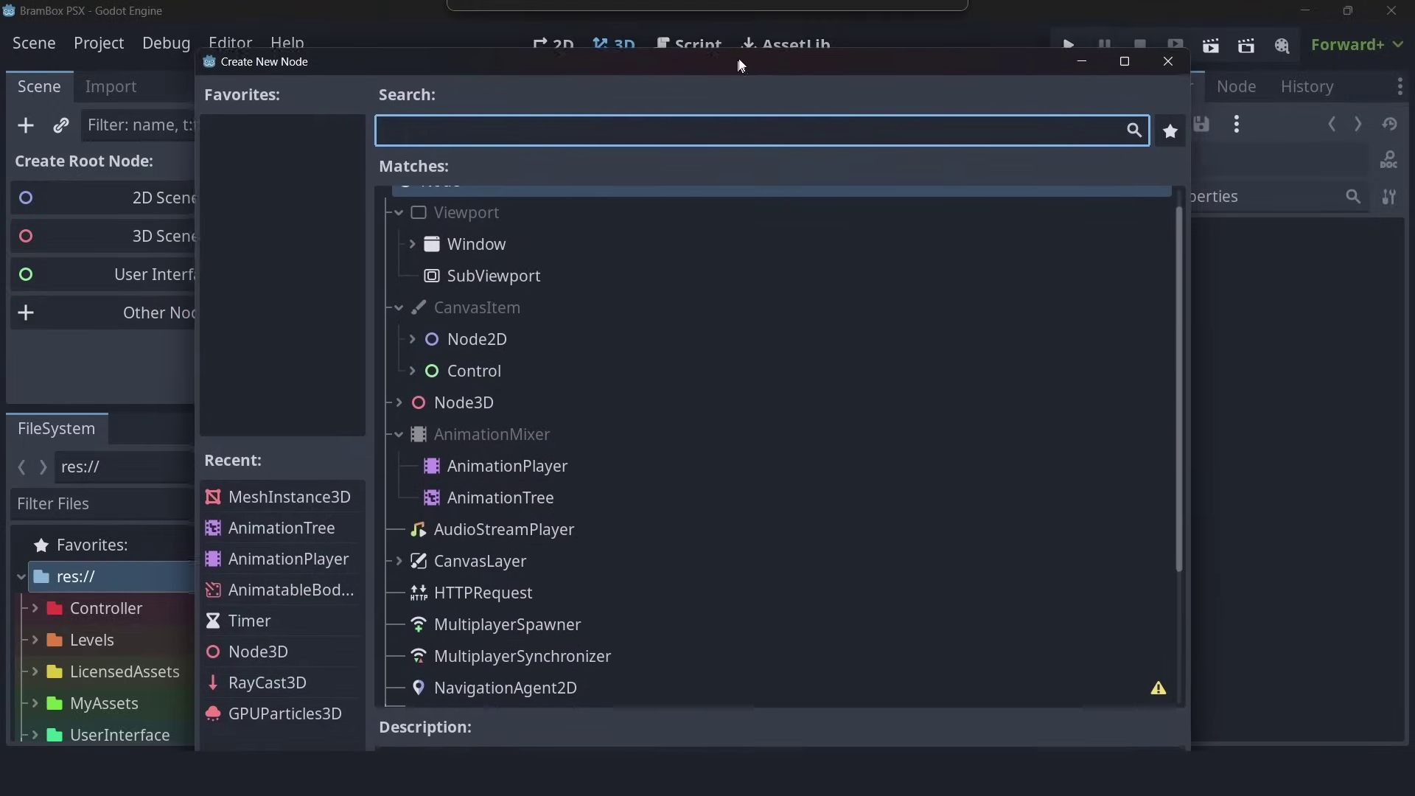
type("raycast3d")
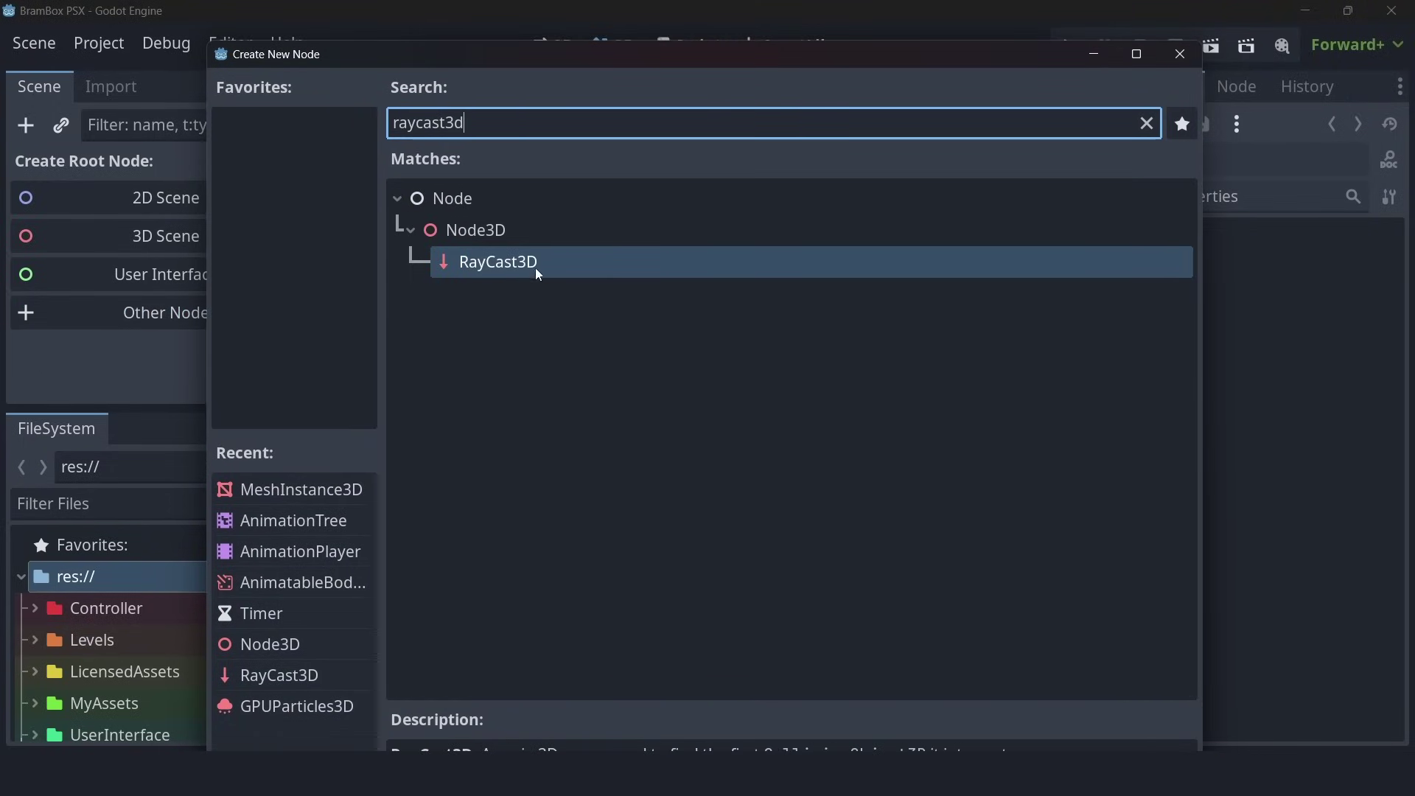
double_click(531, 261)
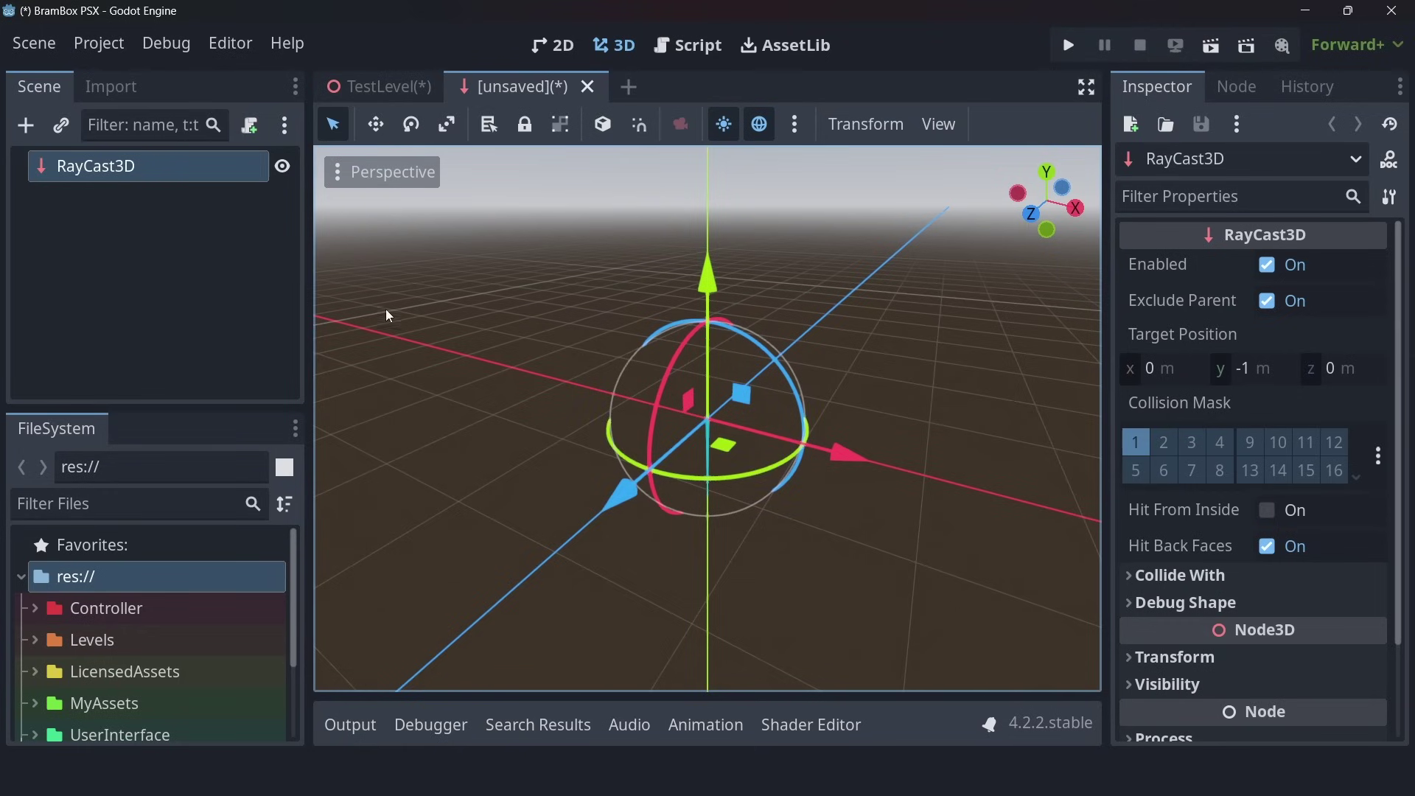
Rename the root RayCast3D node to Projectile.
left_click(165, 174)
double_click(183, 174)
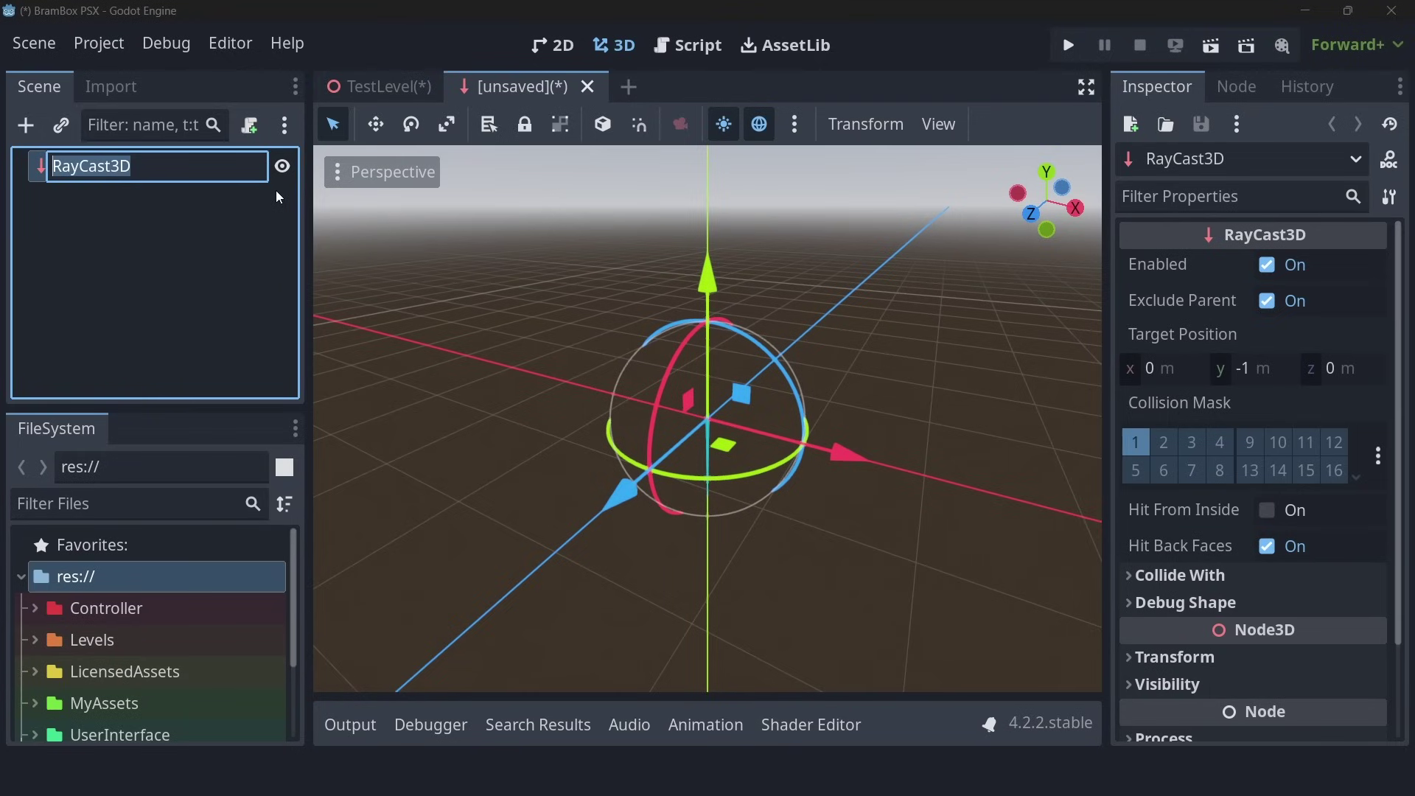
type("Projectile")
key("Return")
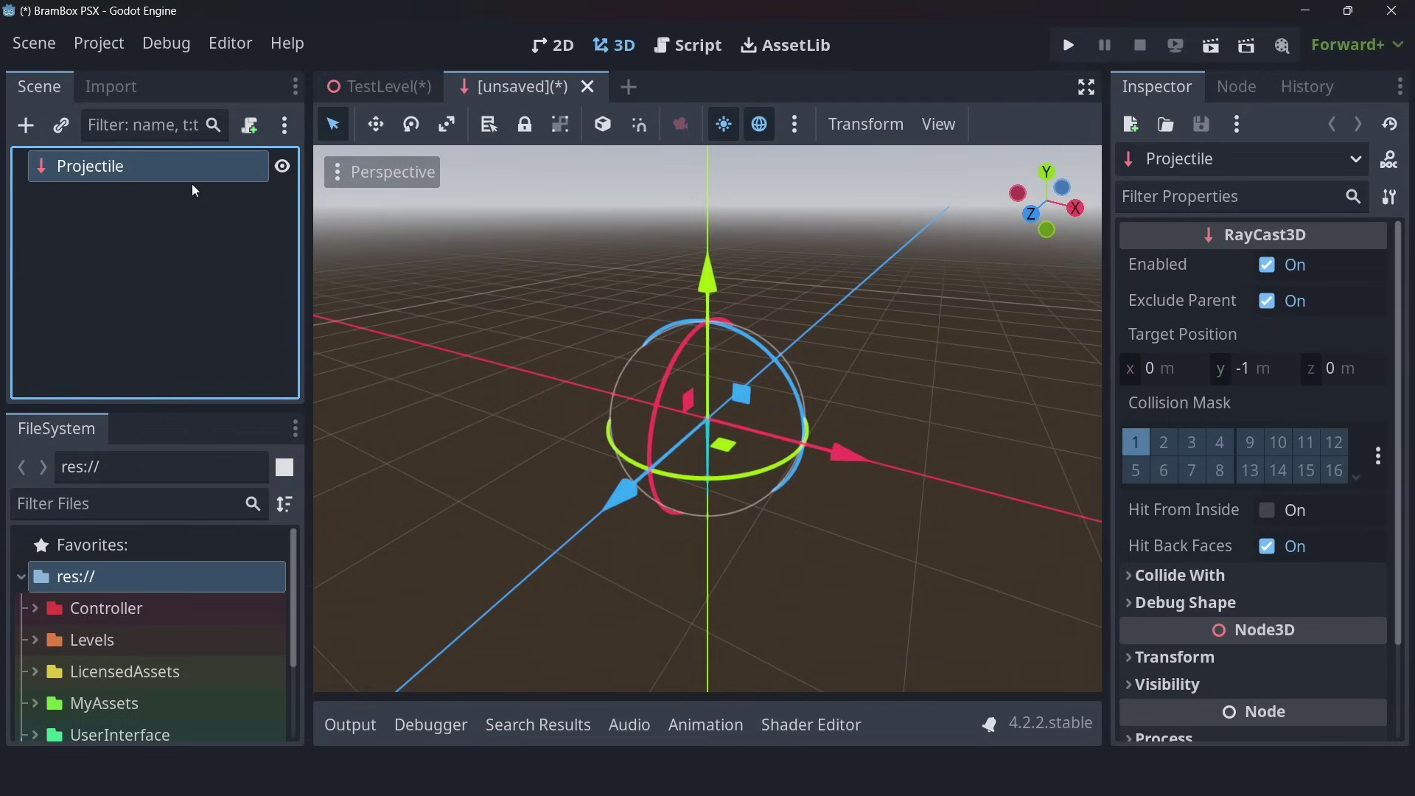
Add a MeshInstance3D node as a child of Projectile.
key("ctrl+a")
left_click_drag(721, 64, 714, 49)
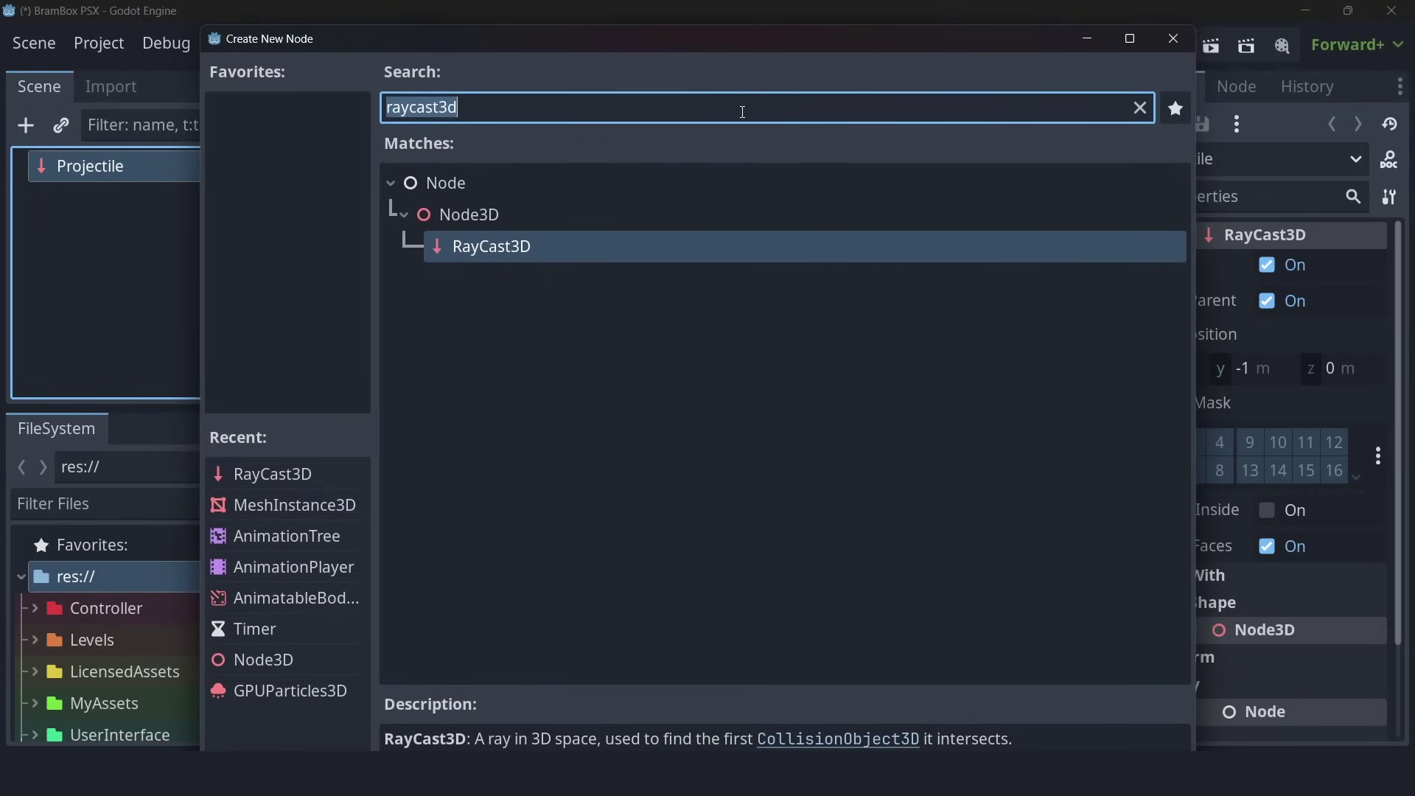
type("meshinstance")
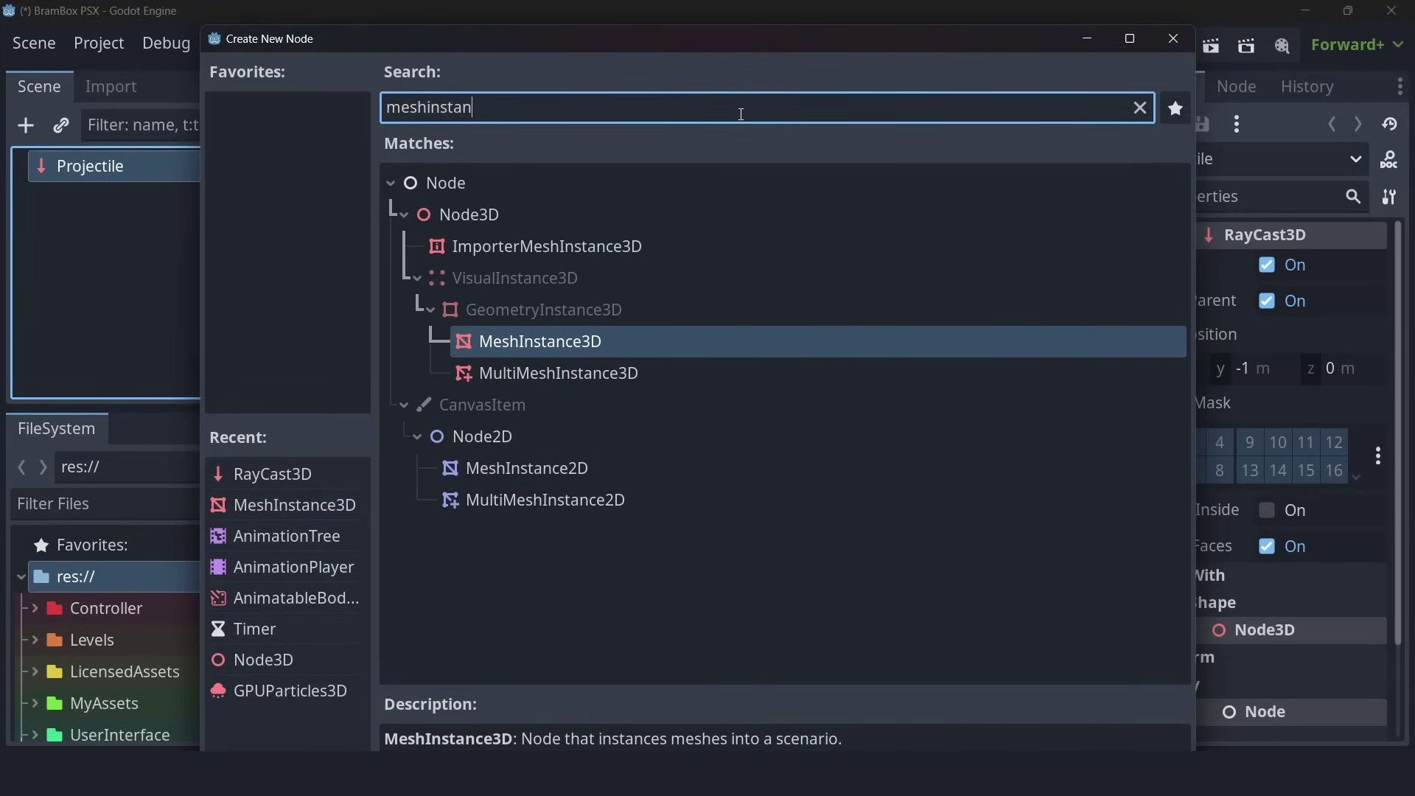
double_click(609, 339)
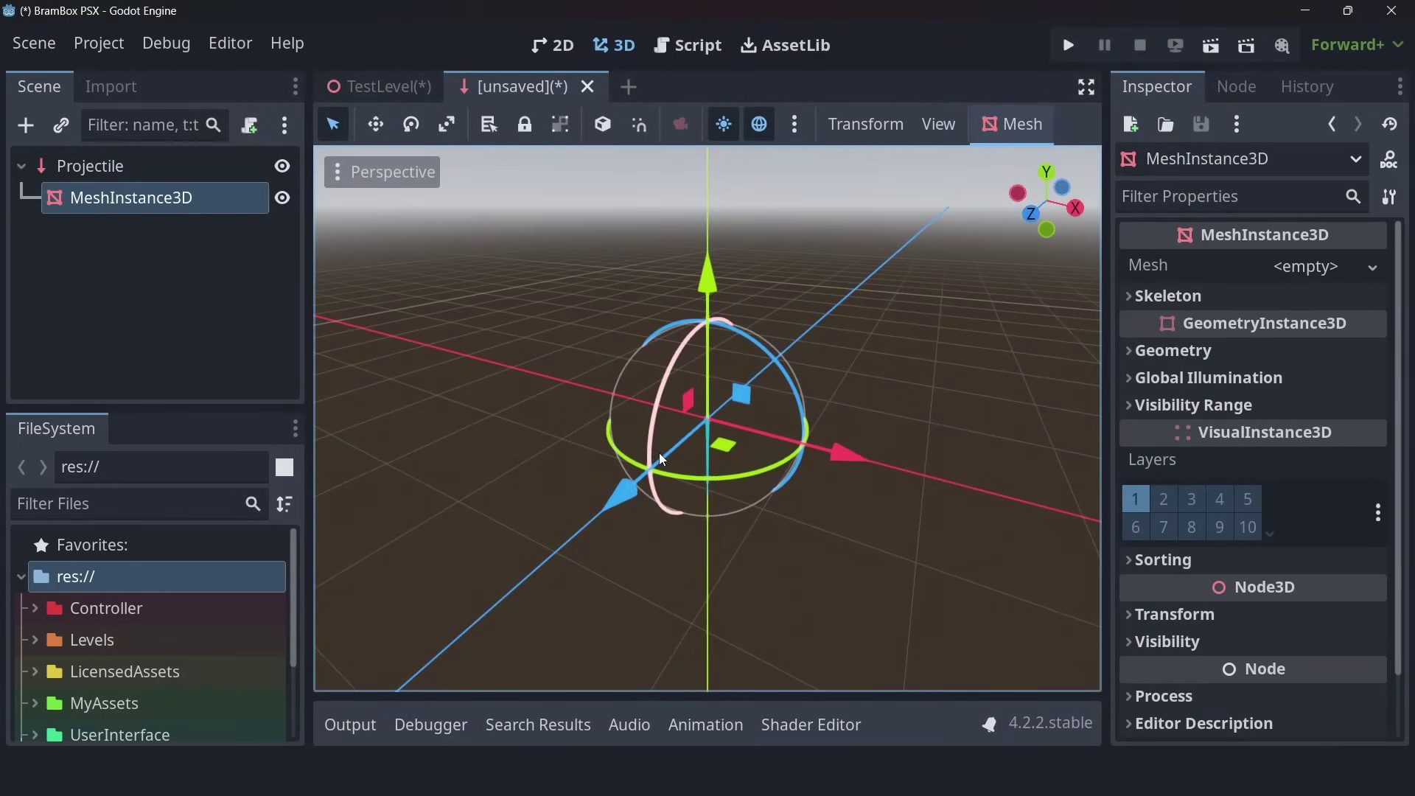
Assign a new CylinderMesh to the MeshInstance3D node.
mouse_move(855, 440)
middle_mouse_down()
mouse_move(742, 430)
mouse_move(830, 435)
middle_mouse_up()
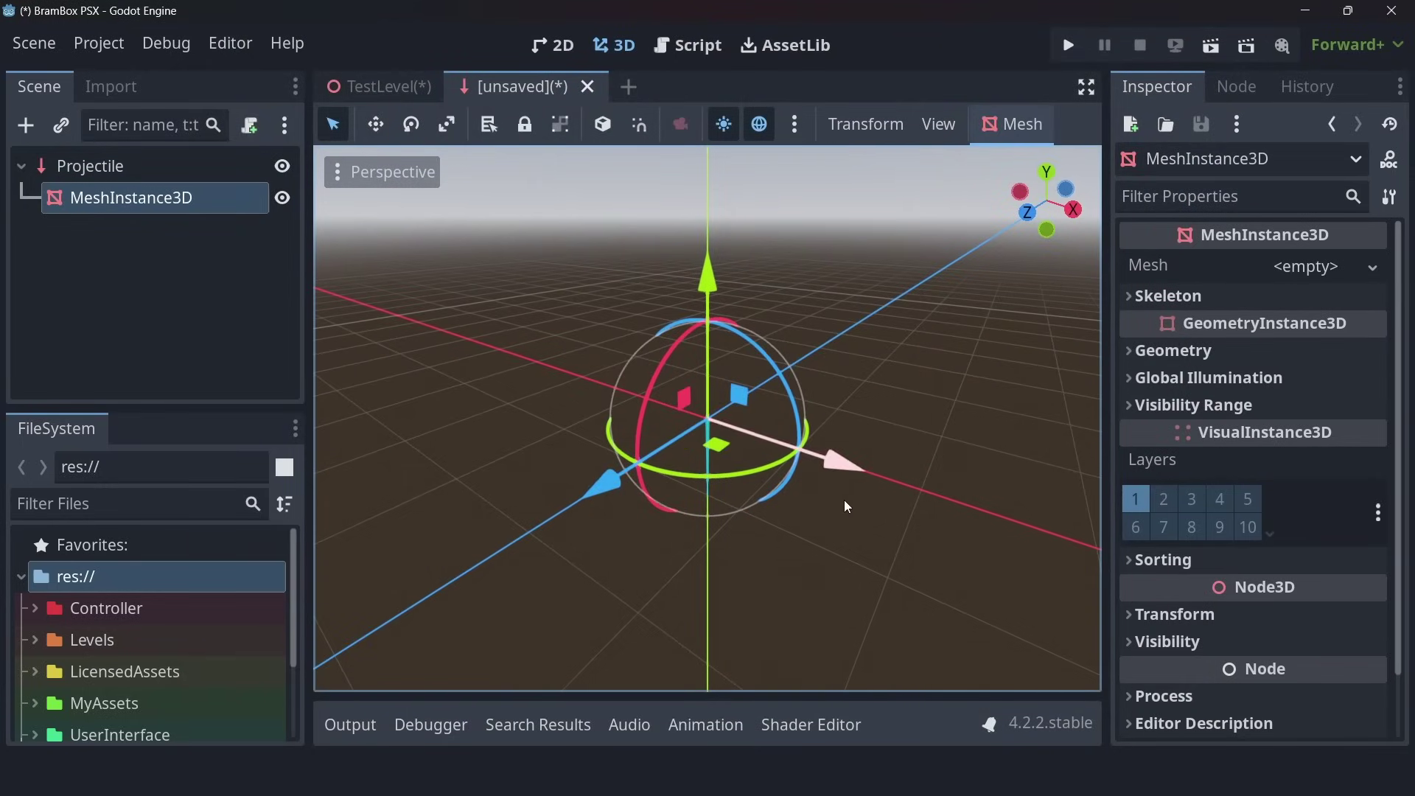
middle_click_drag(841, 496, 782, 457)
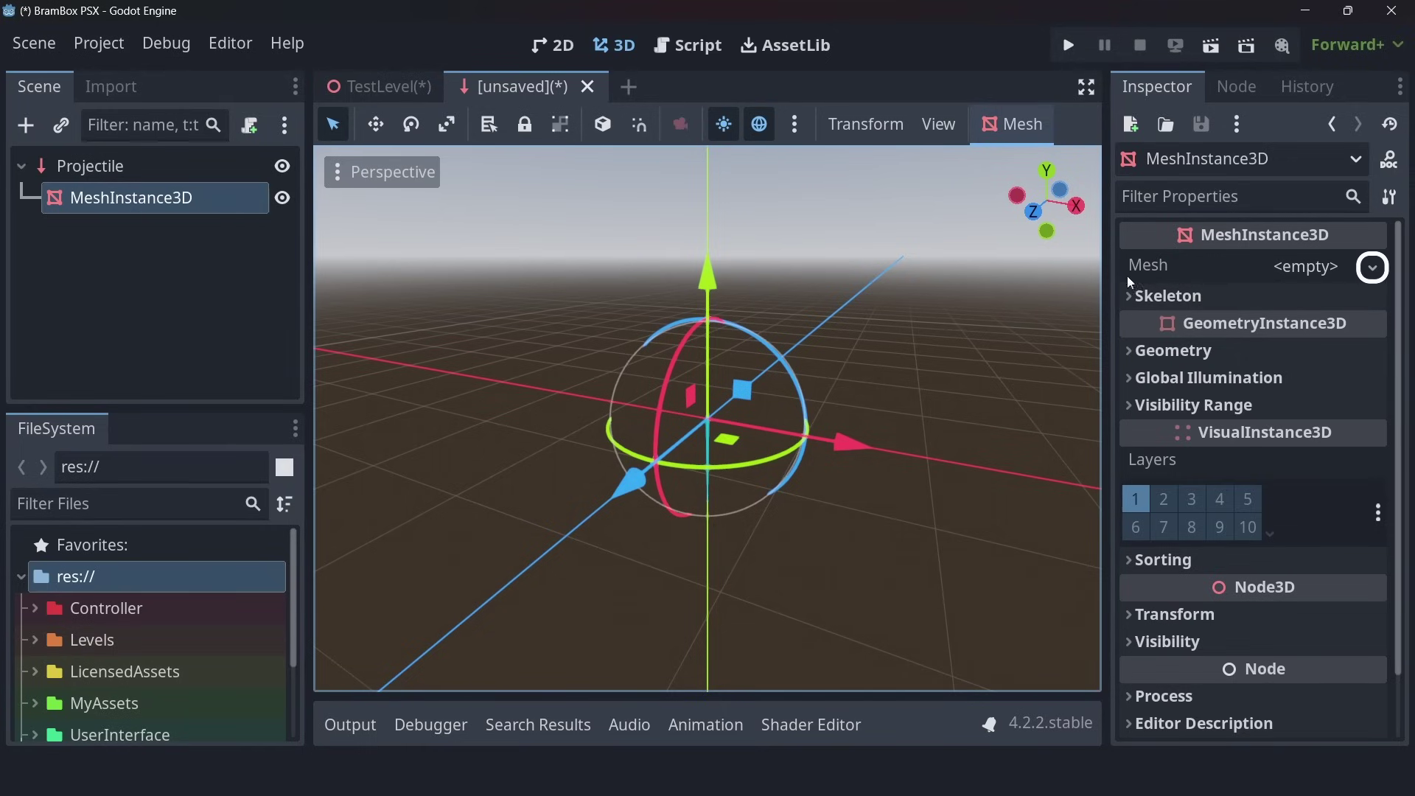
left_click(1374, 267)
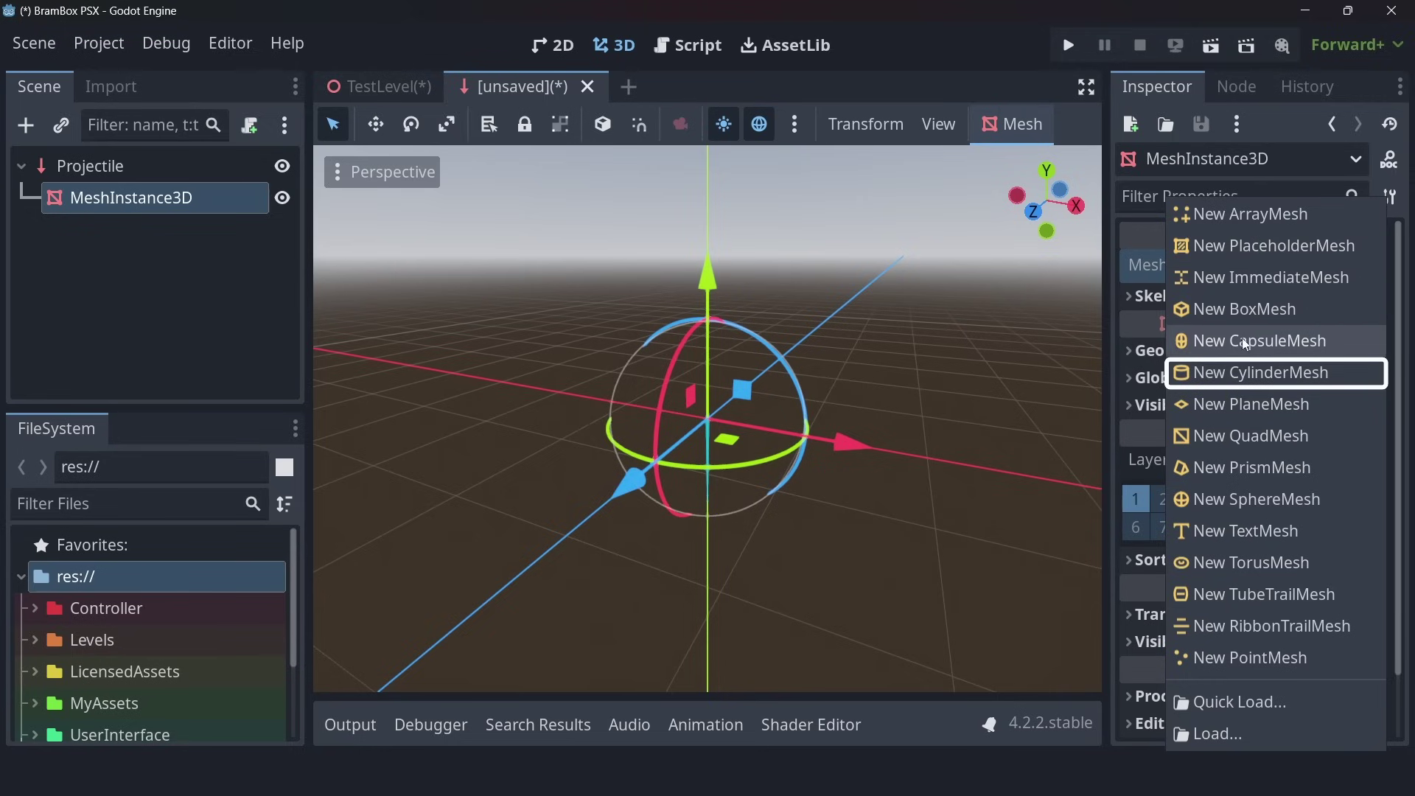
left_click(1253, 373)
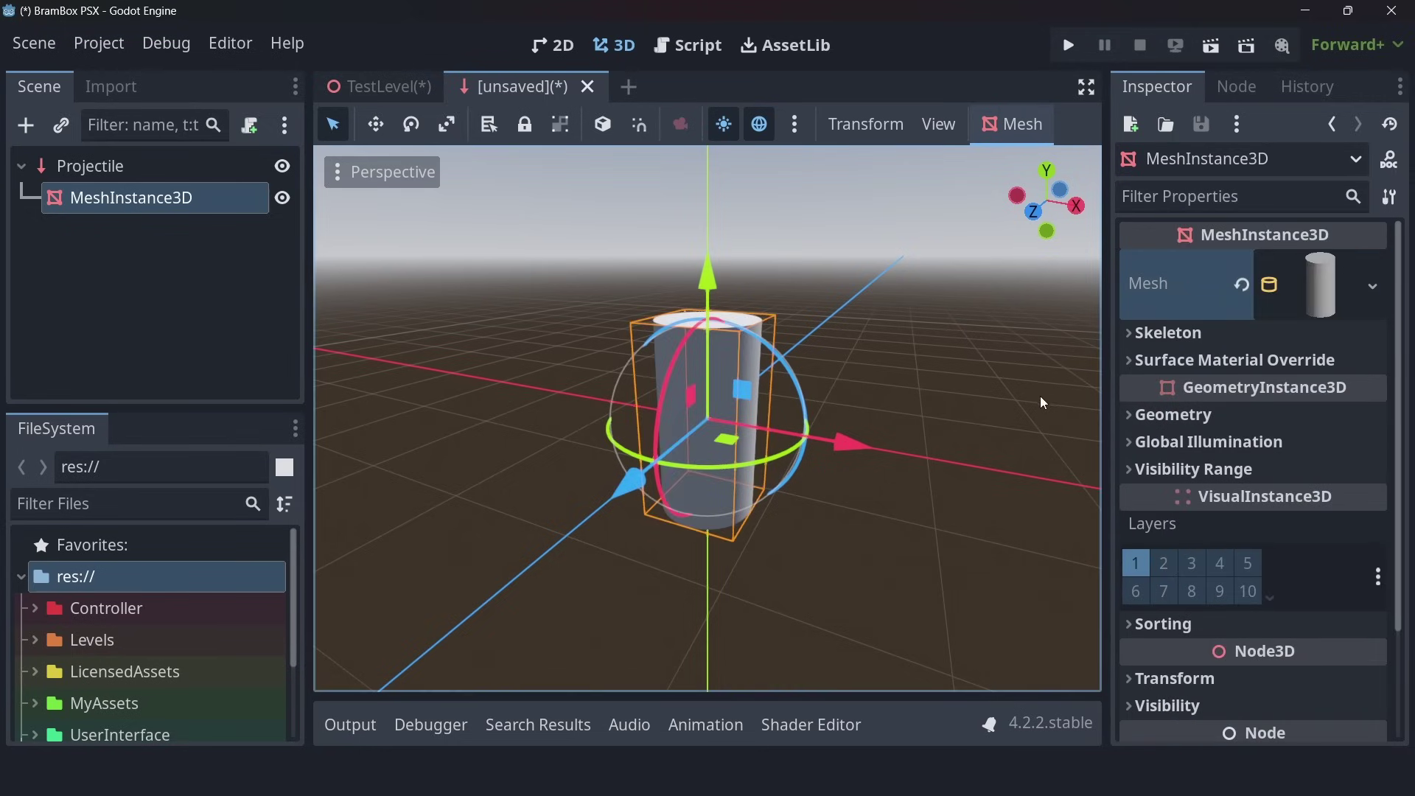
Set the cylinder mesh's top radius to 0 m to make it a cone.
middle_click_drag(1041, 396, 949, 405)
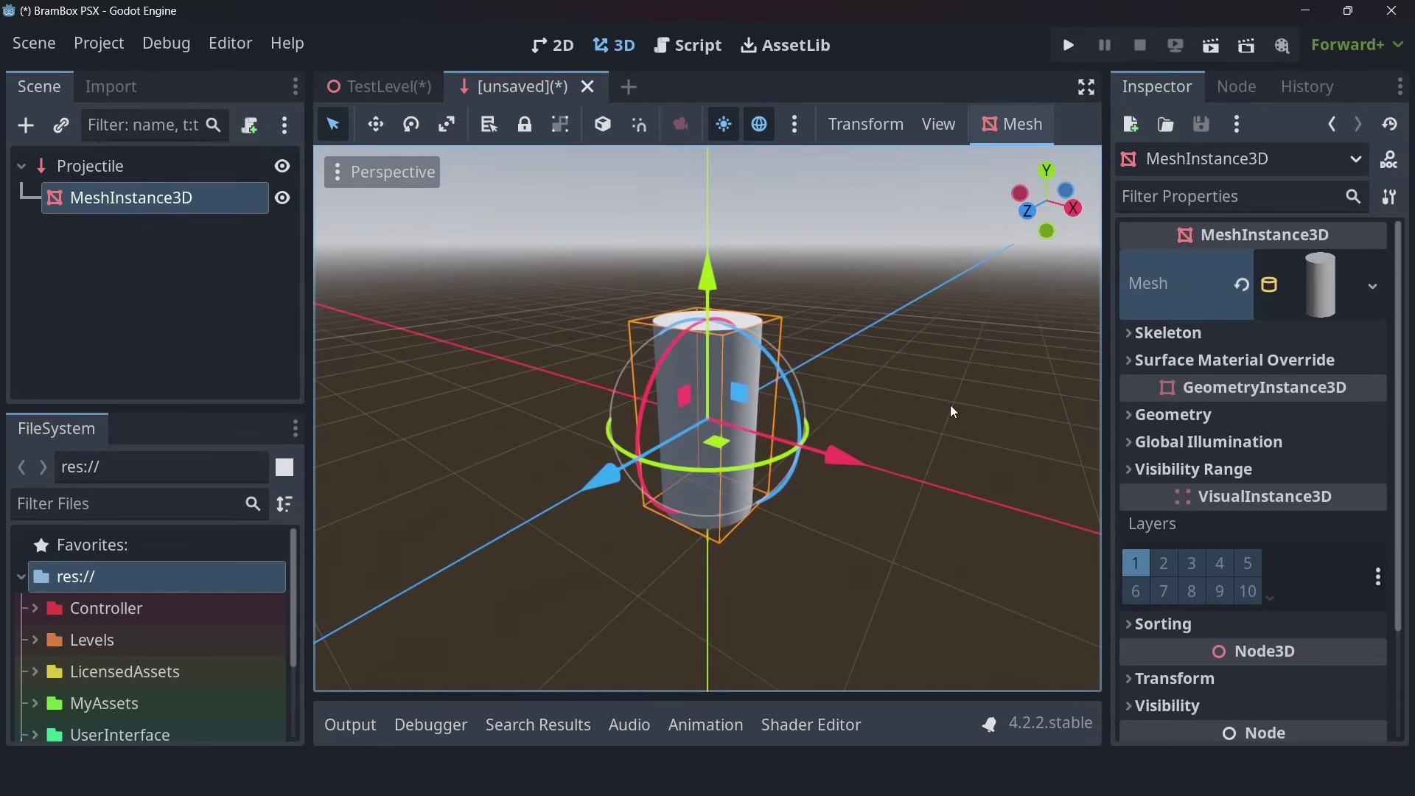
left_click(1336, 286)
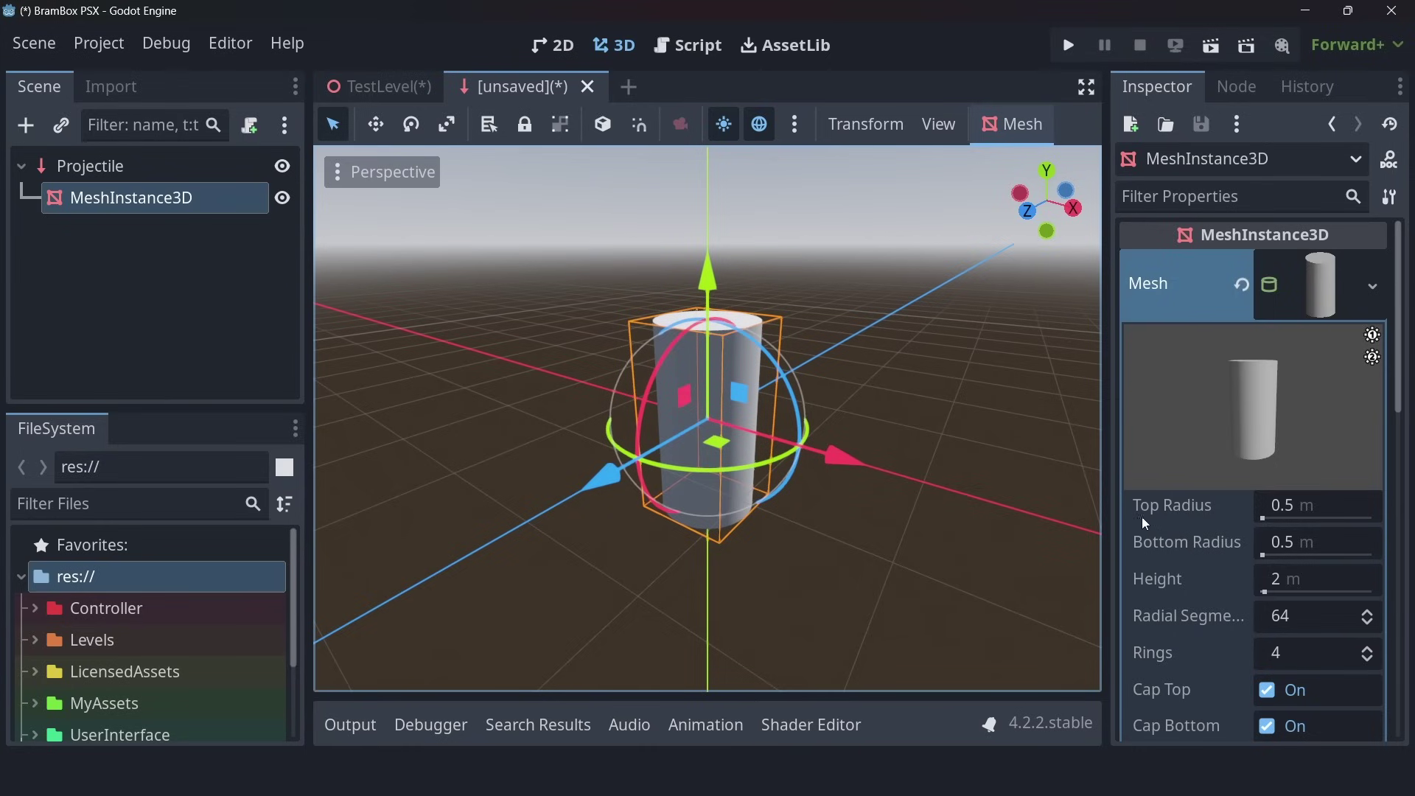
left_click(1264, 503)
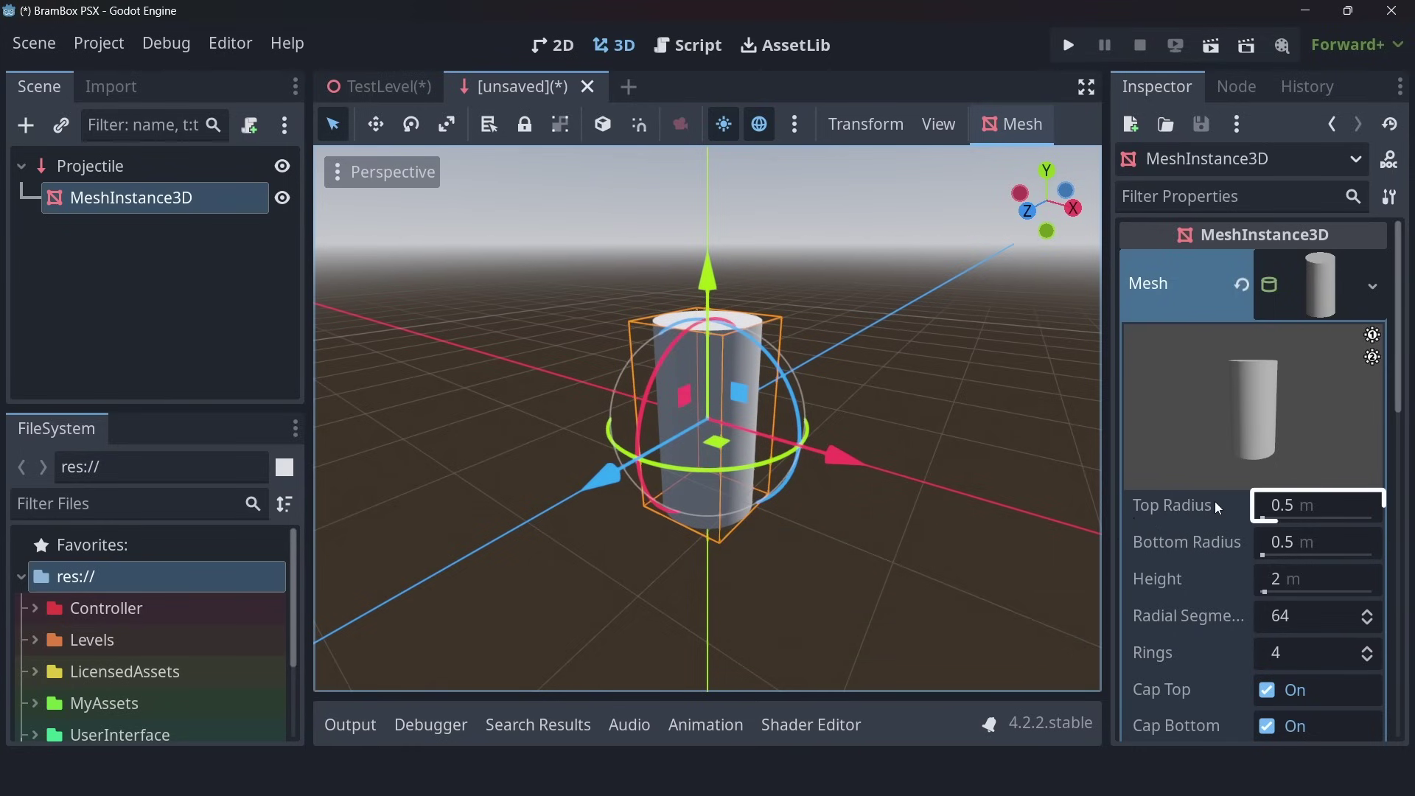
left_click(1301, 503)
type("0")
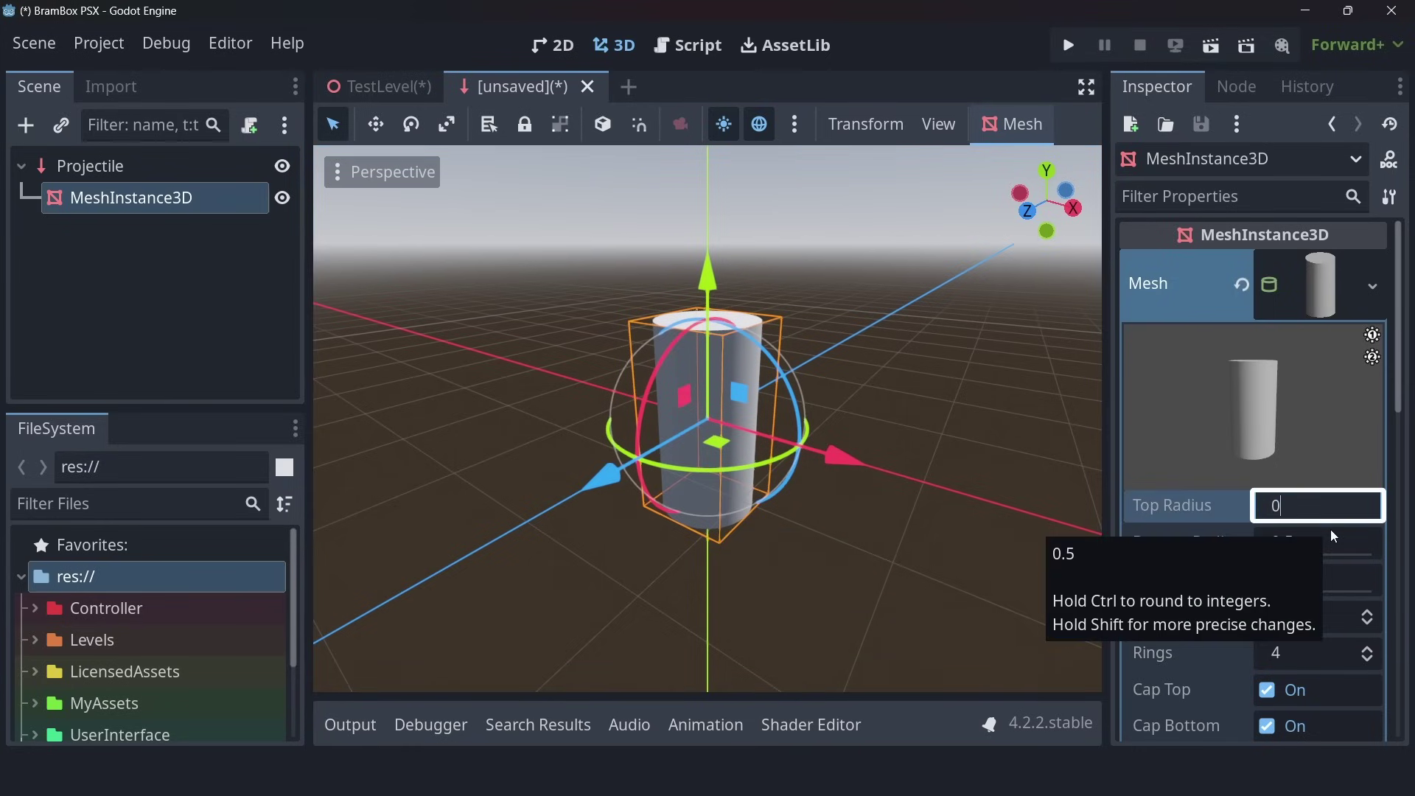
key("Return")
Set the height of the cone-shaped cylinder mesh to 1 m.
scroll(926, 462, "up", 2)
middle_click_drag(926, 461, 732, 311)
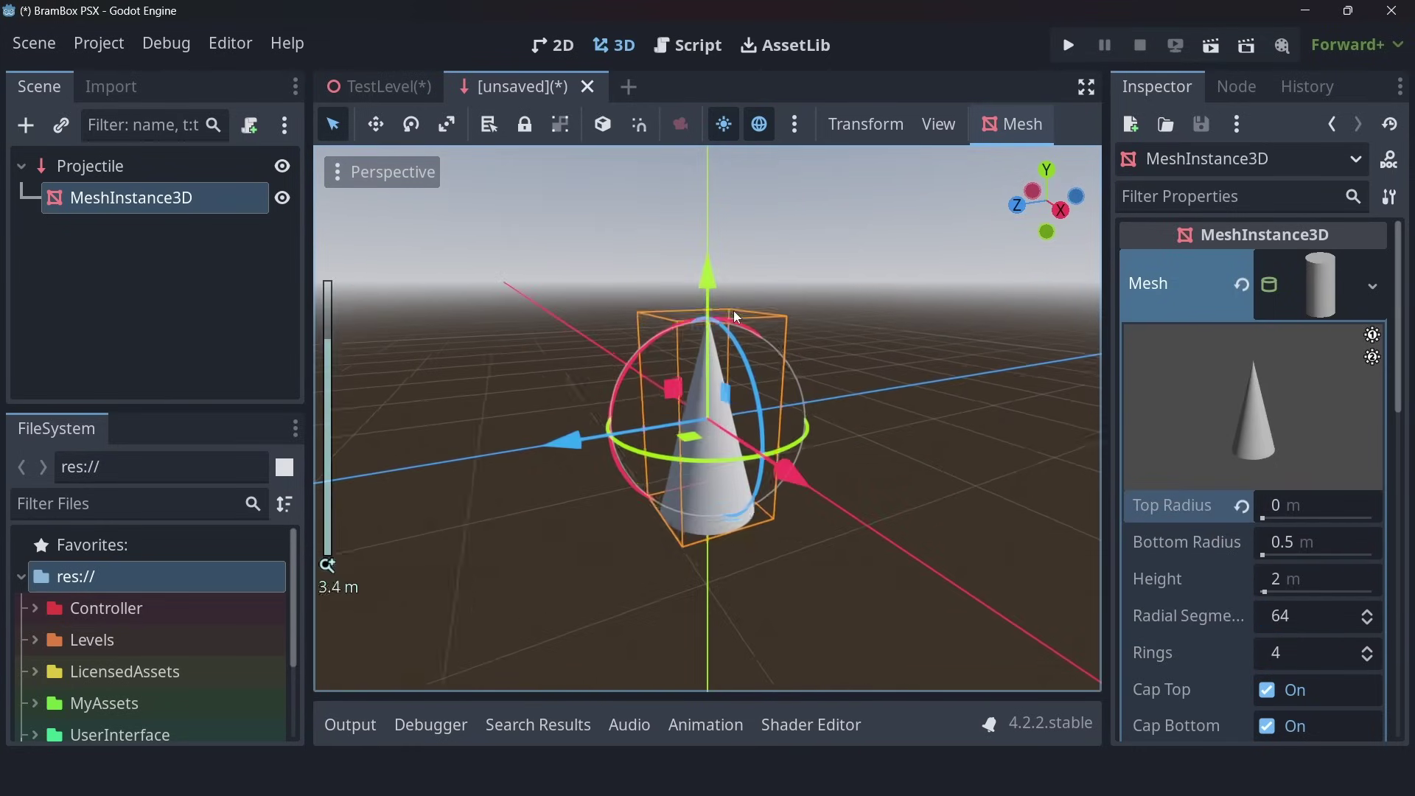
scroll(708, 241, "up", 5)
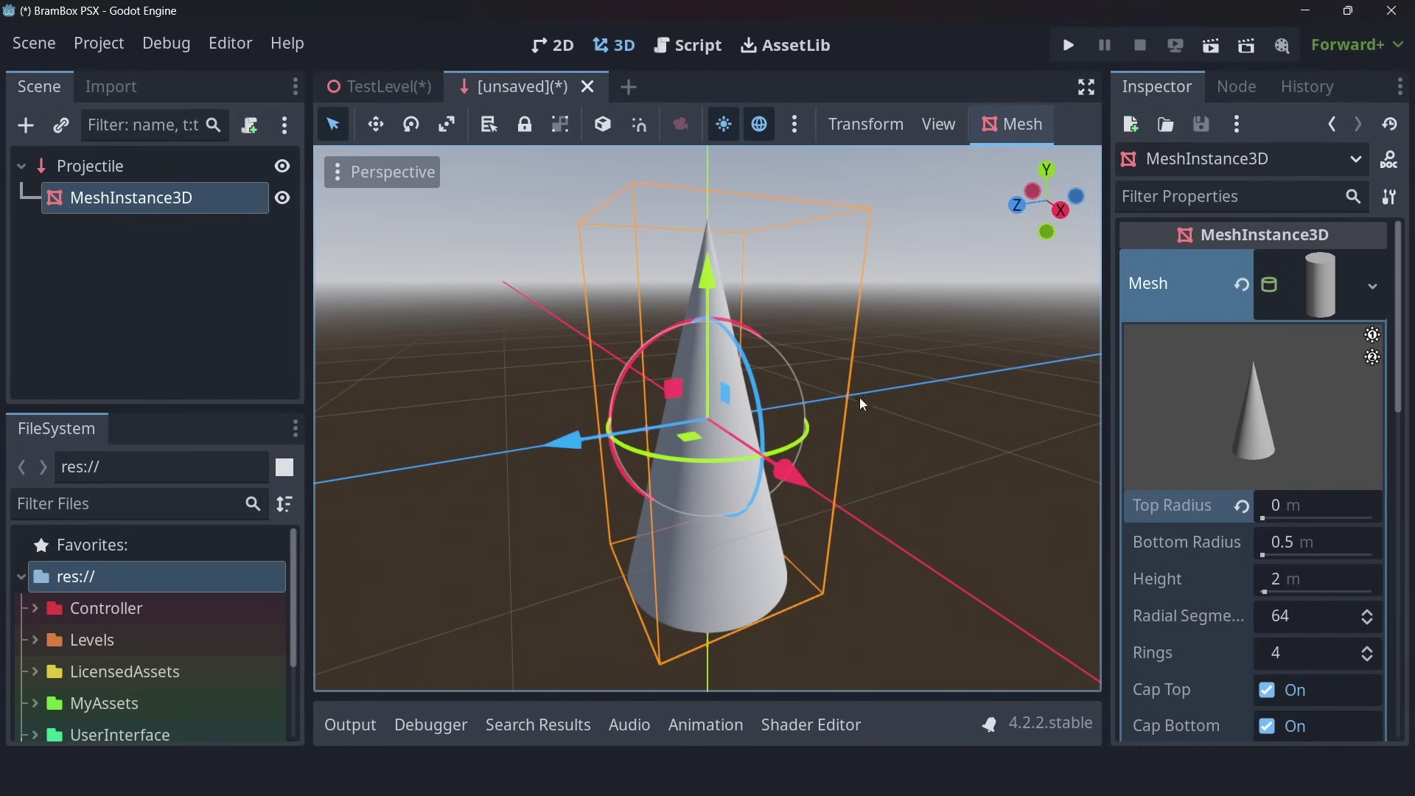
middle_click_drag(789, 413, 918, 444)
scroll(919, 444, "down", 2)
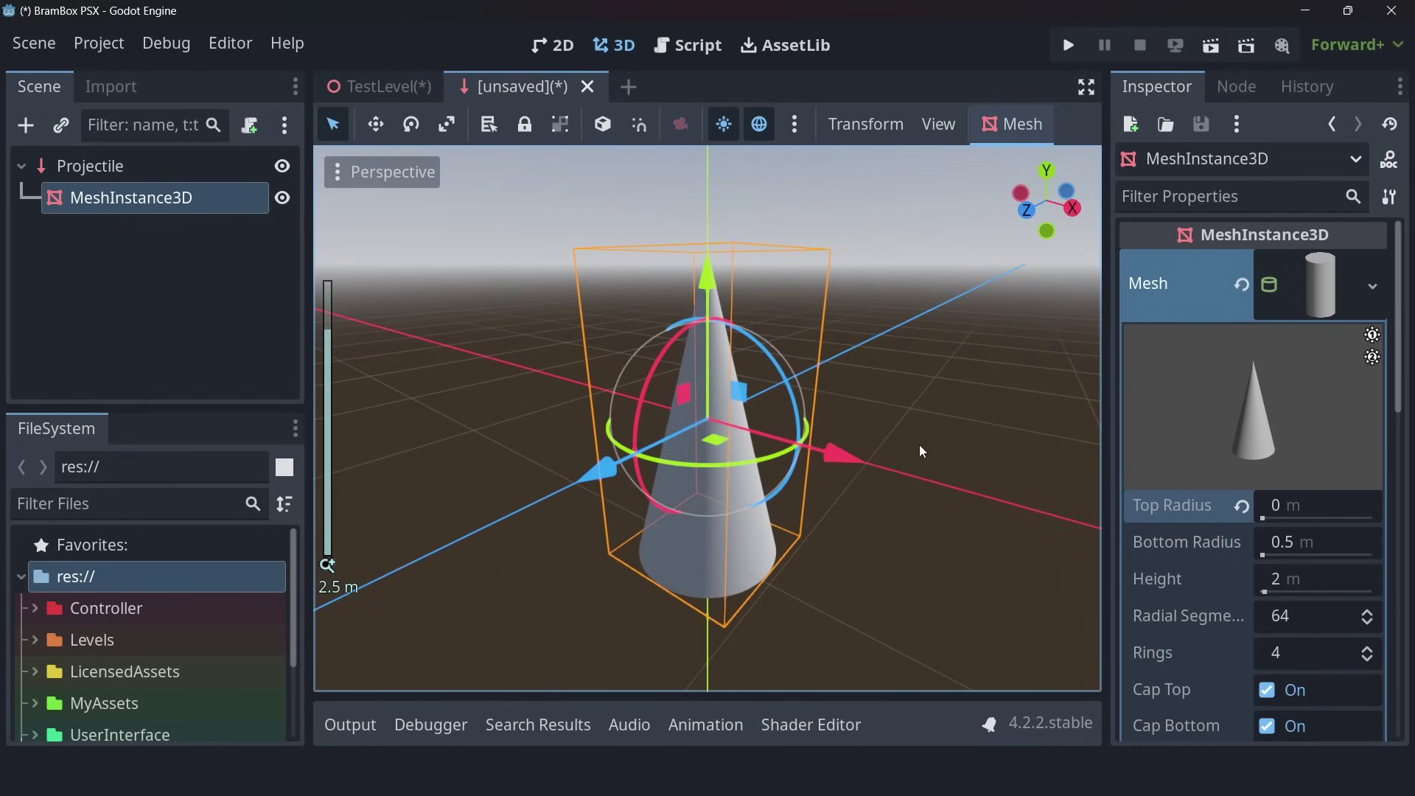
scroll(919, 445, "down", 2)
left_click(1295, 580)
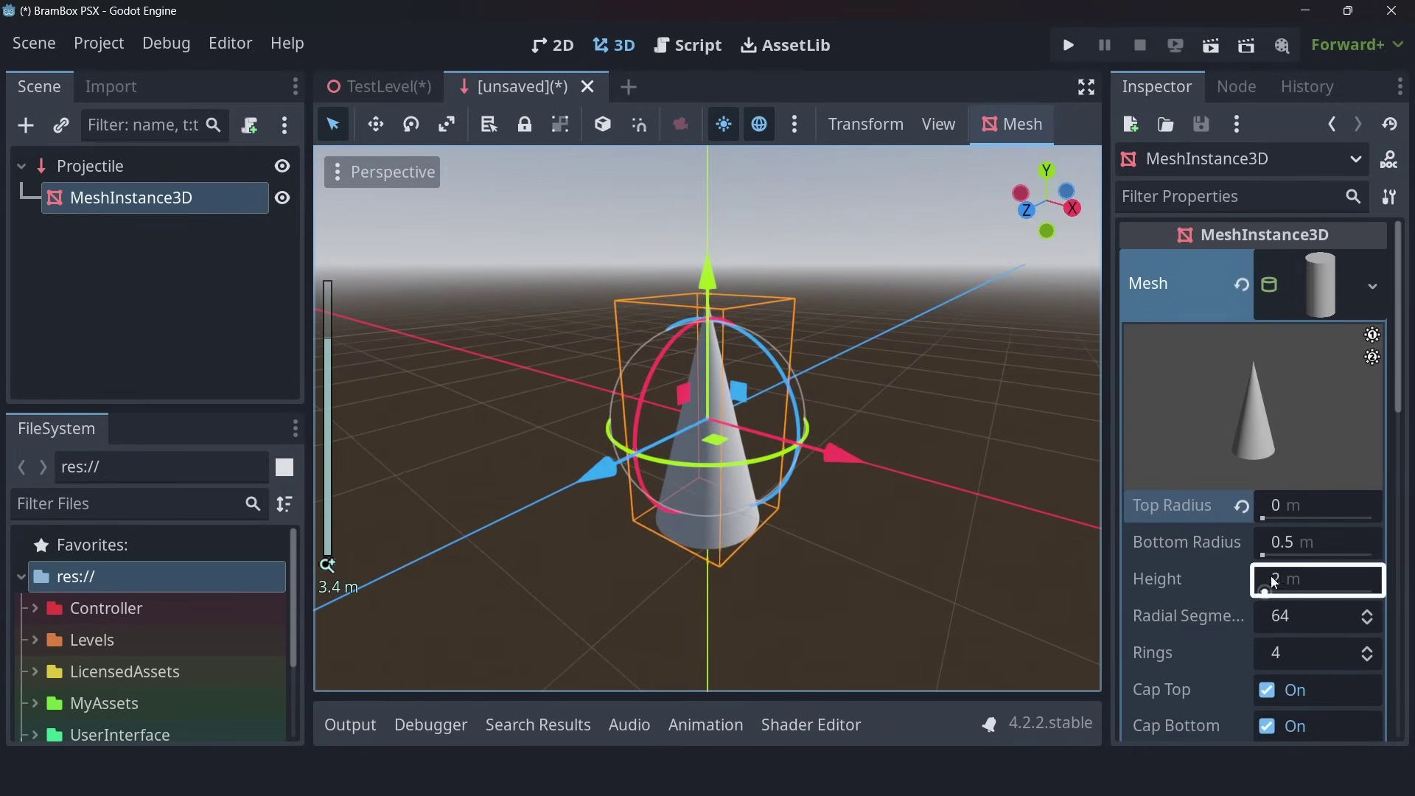
type("1")
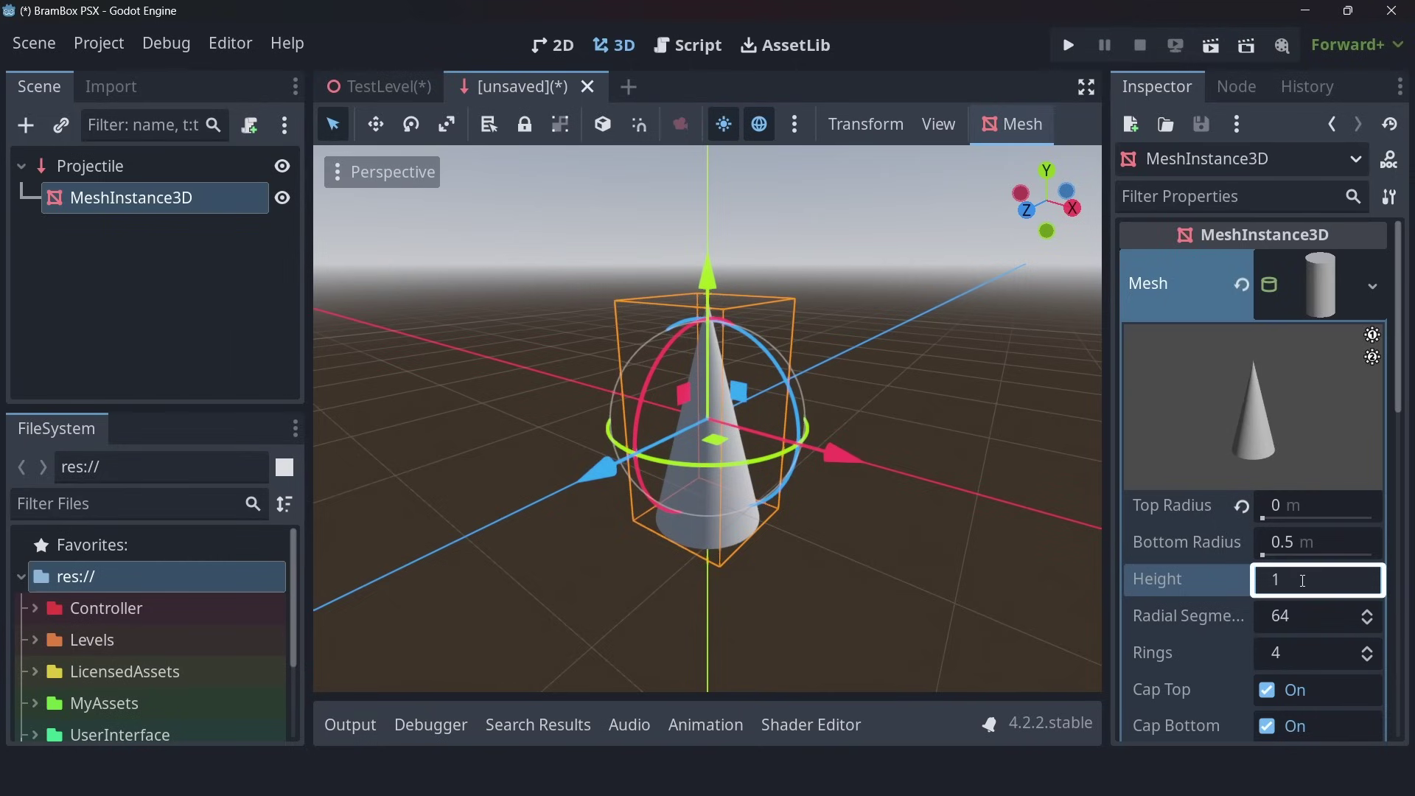
key("Return")
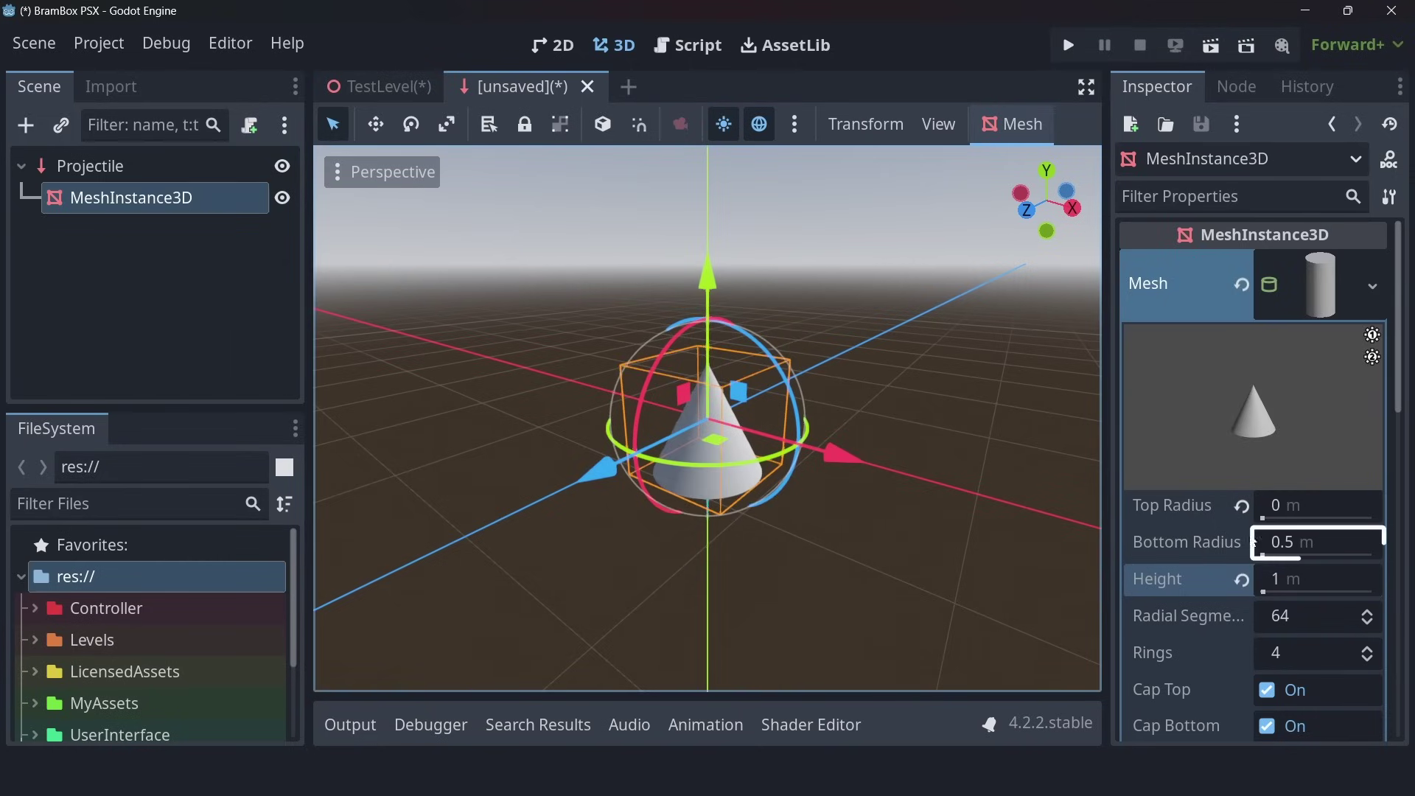
Set the cone mesh's bottom radius to 0.1 m and collapse the mesh's properties.
left_click(1327, 544)
left_click(1338, 549)
key("BackSpace")
type("1")
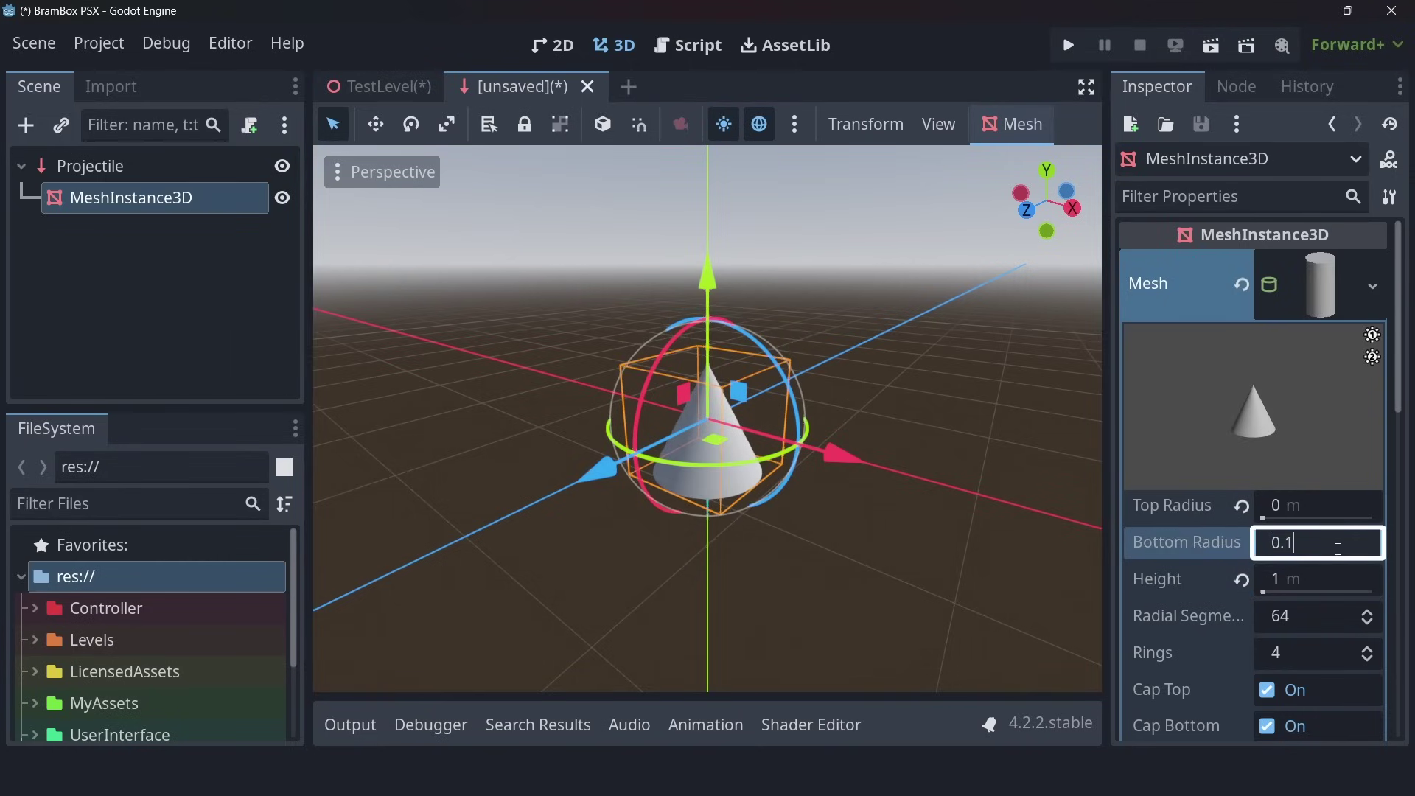
key("Return")
scroll(910, 538, "up", 3)
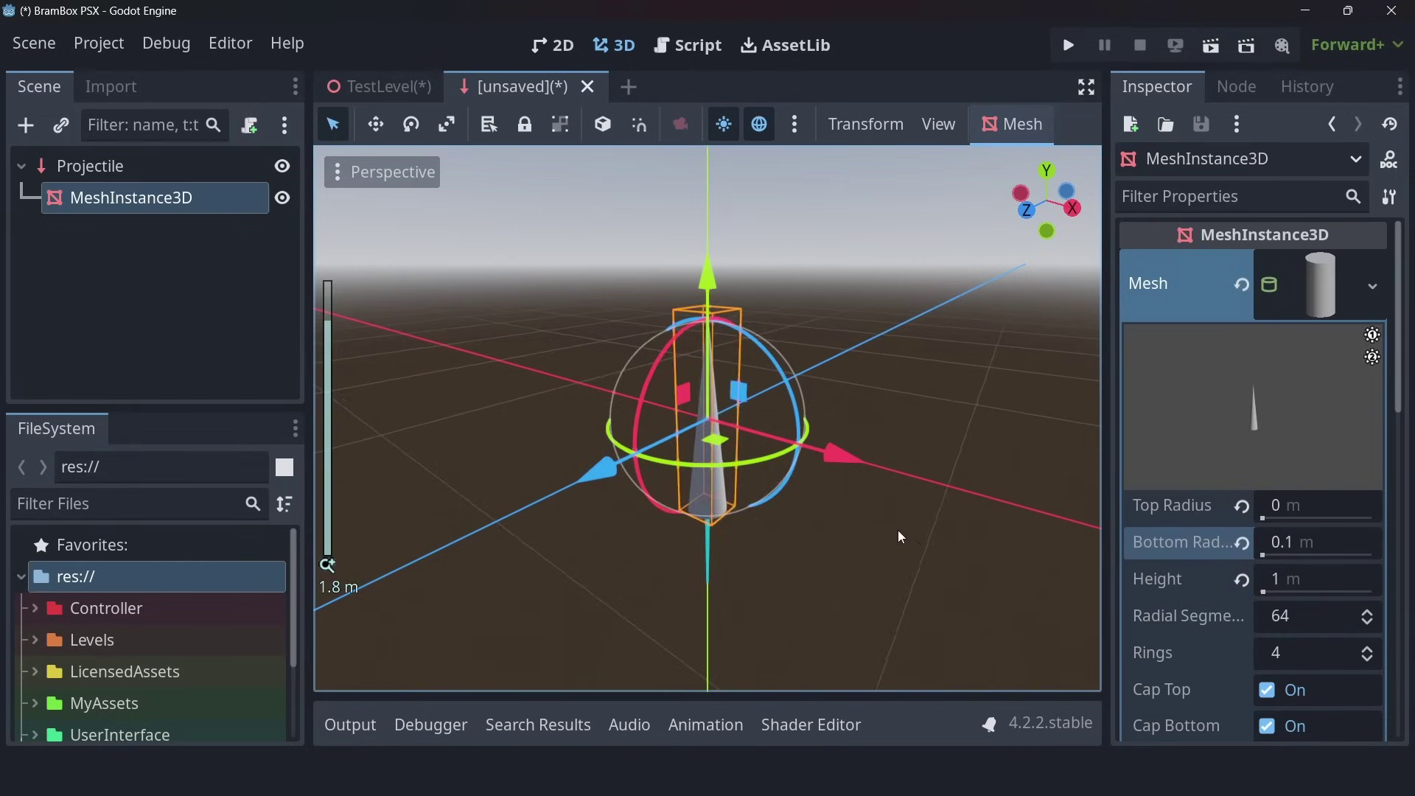
mouse_move(898, 529)
middle_mouse_down()
mouse_move(774, 494)
mouse_move(888, 508)
mouse_move(876, 515)
middle_mouse_up()
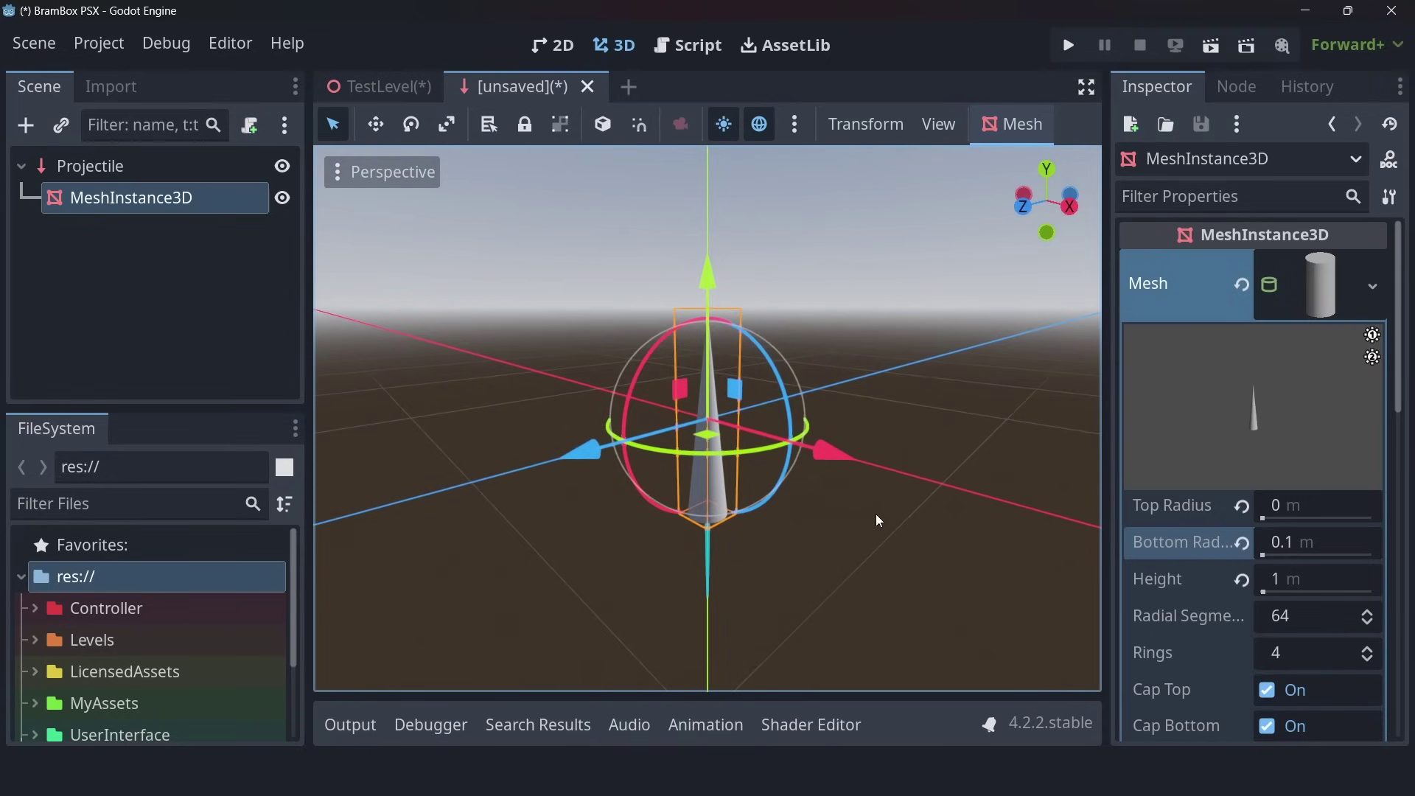
left_click(1334, 284)
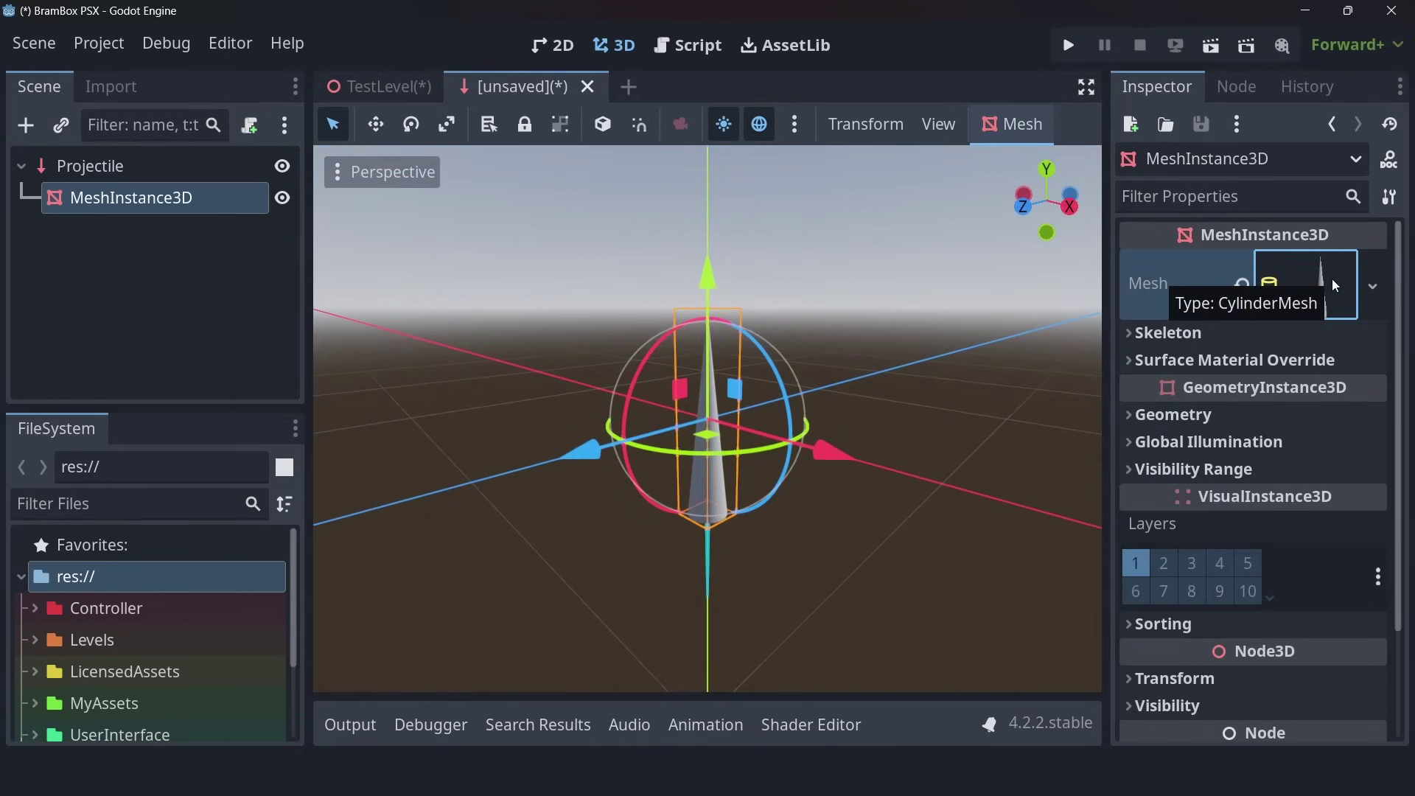
Set the MeshInstance3D's X rotation to 90° in its transform and check which way the cone points.
scroll(1253, 442, "down", 4)
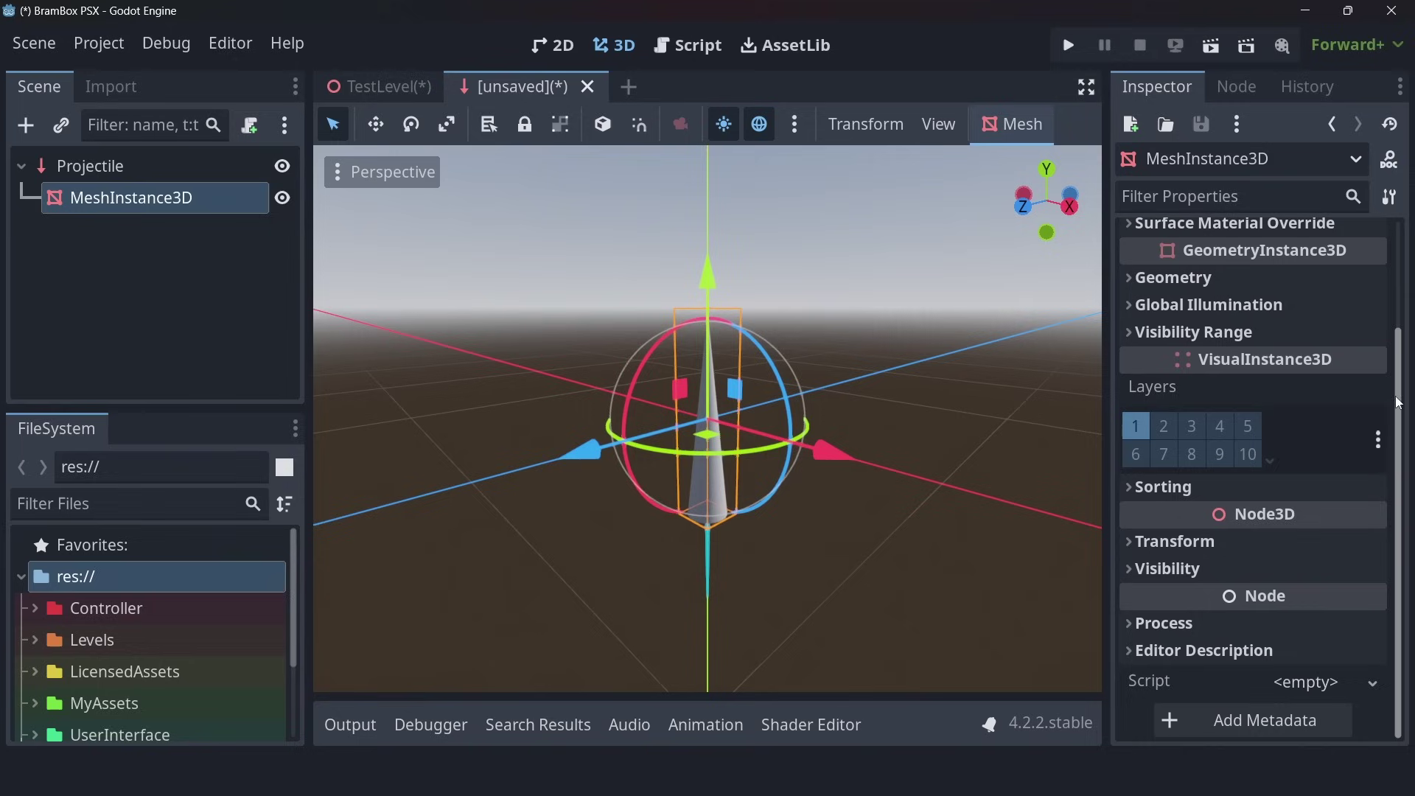
left_click(1200, 541)
scroll(1390, 445, "down", 5)
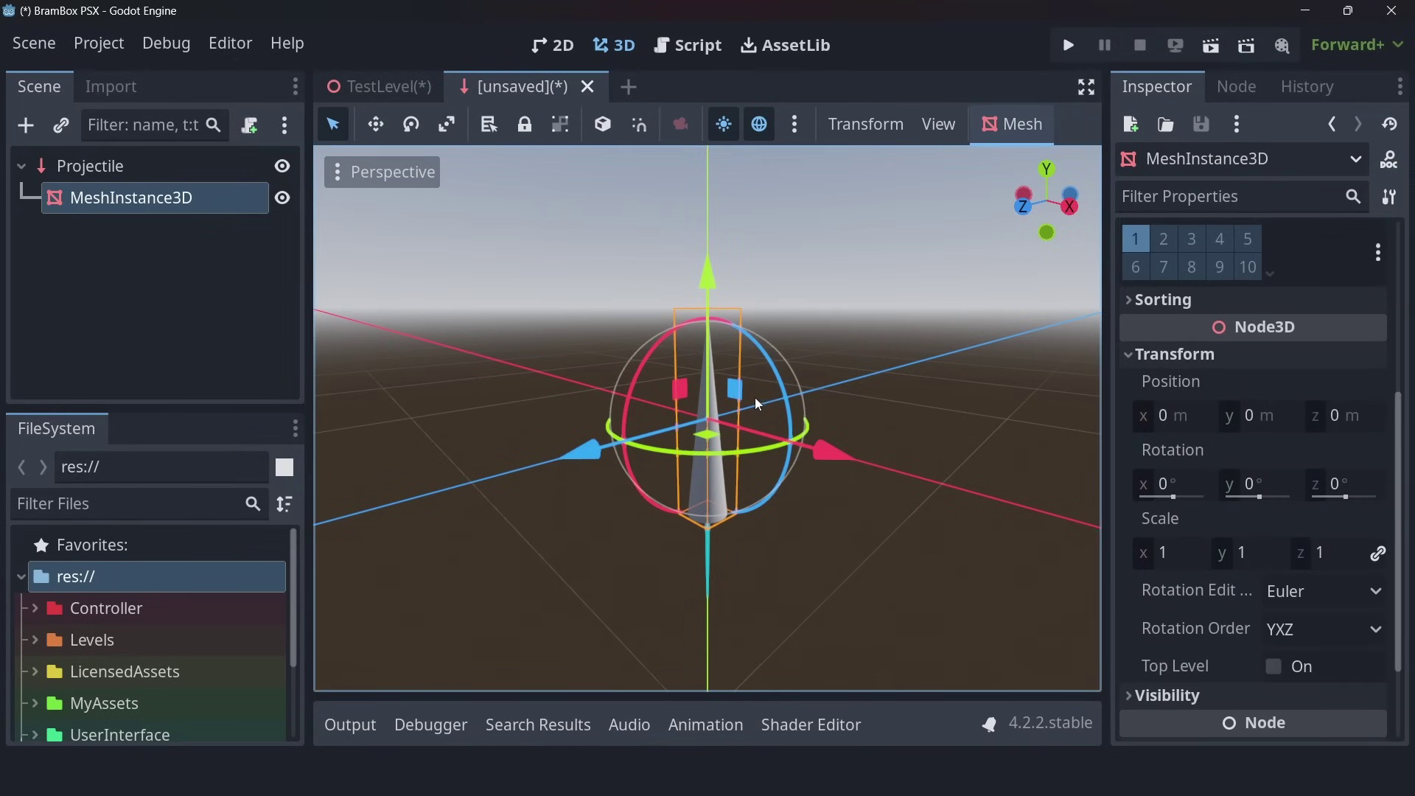
middle_click_drag(755, 397, 731, 413)
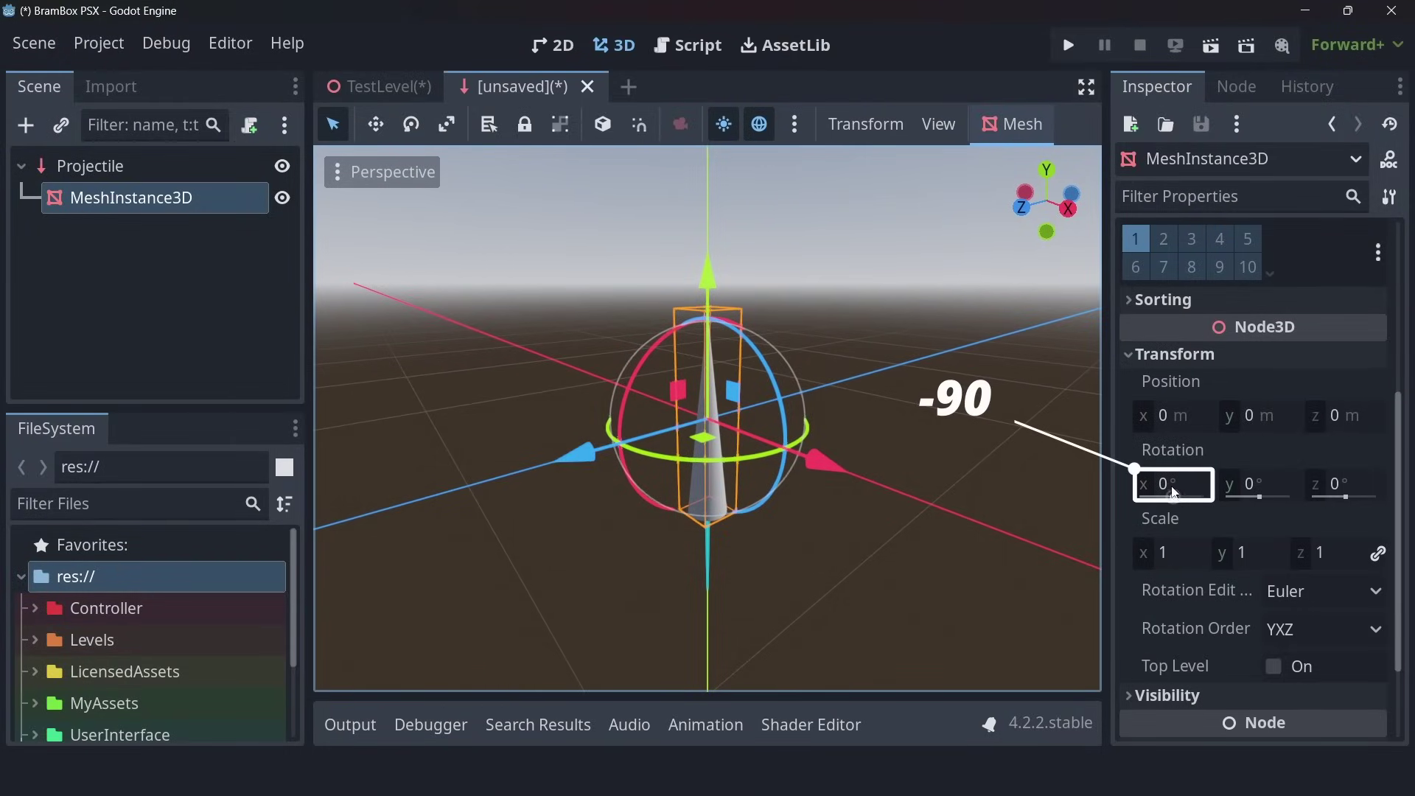
left_click_drag(1162, 487, 1187, 480)
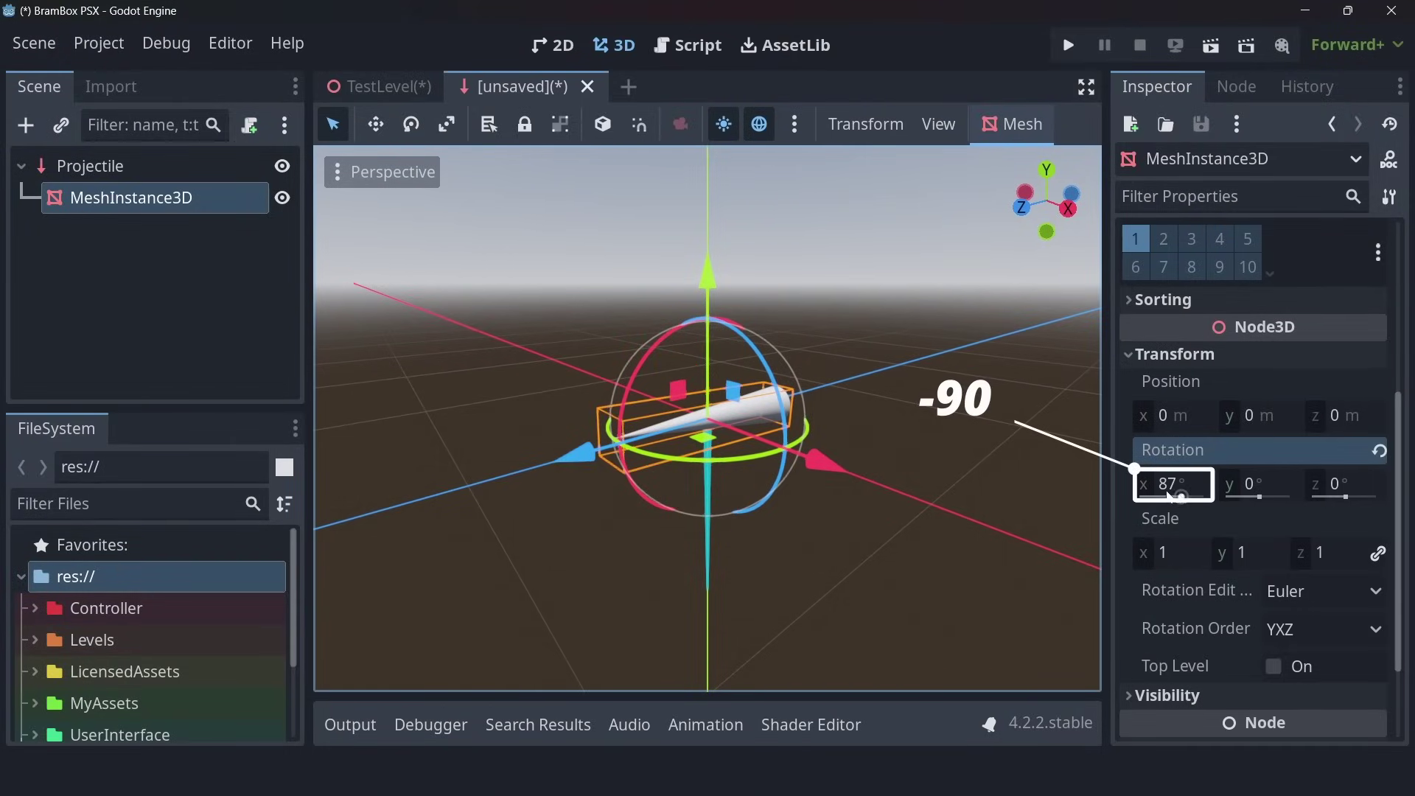
left_click(1187, 480)
type("90")
key("Return")
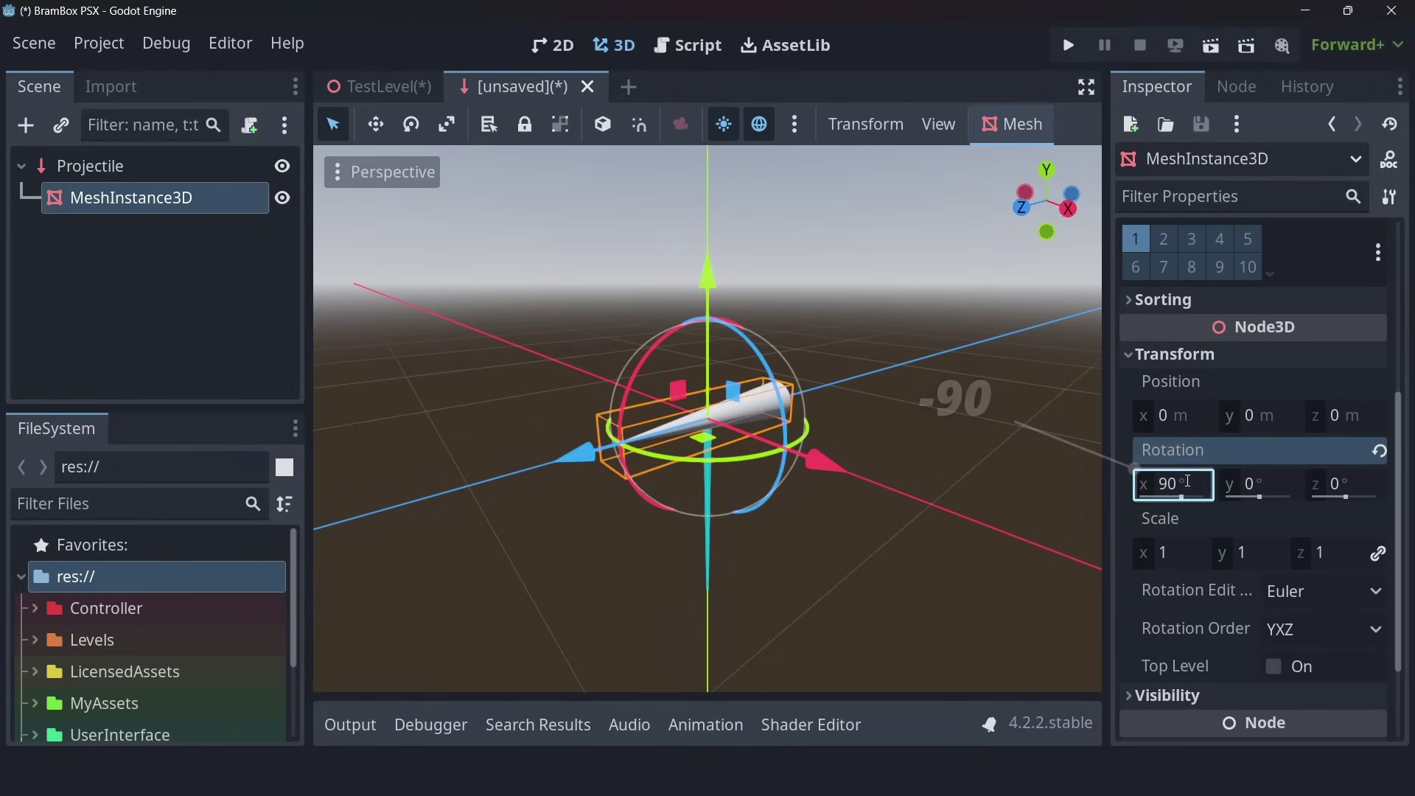
middle_click_drag(603, 444, 702, 421)
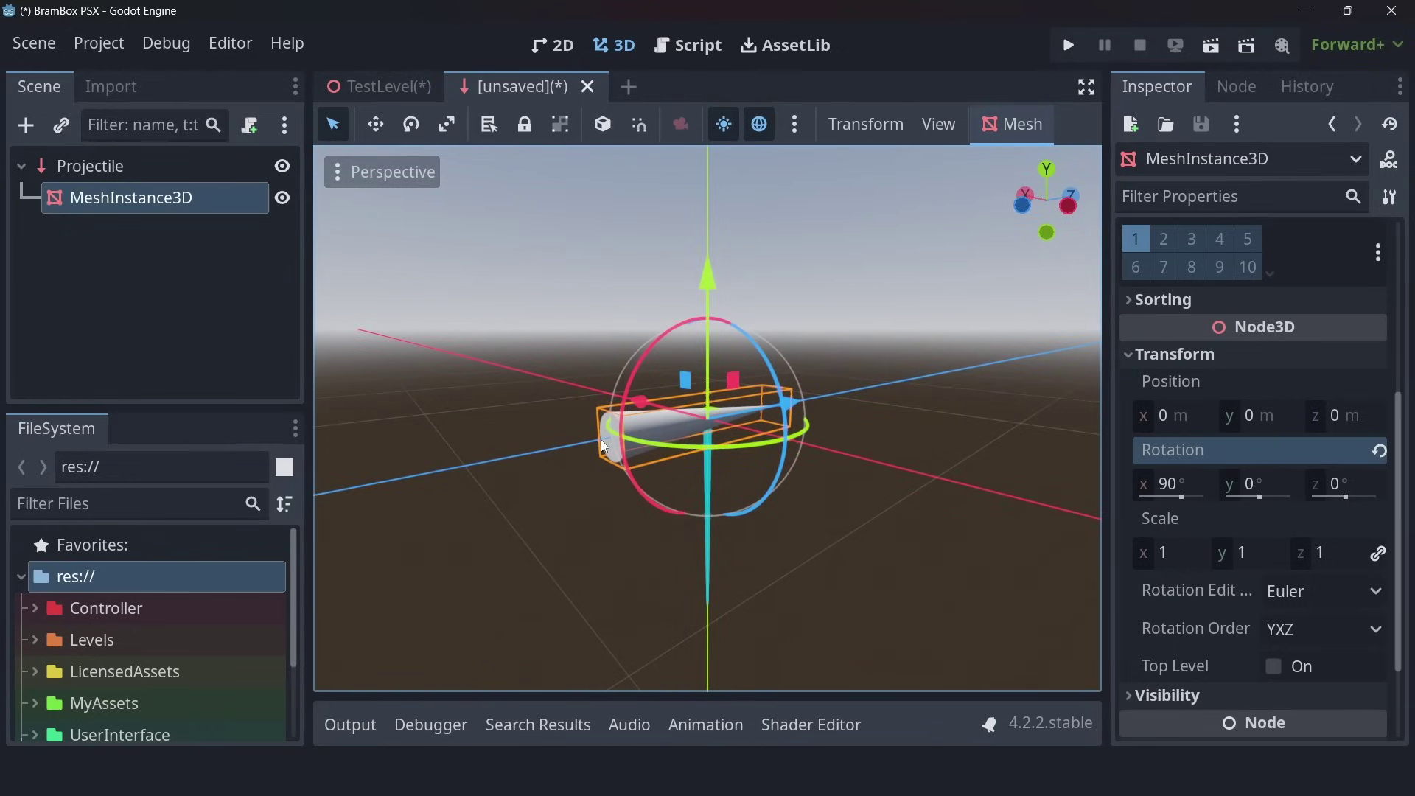
middle_click_drag(568, 439, 789, 502)
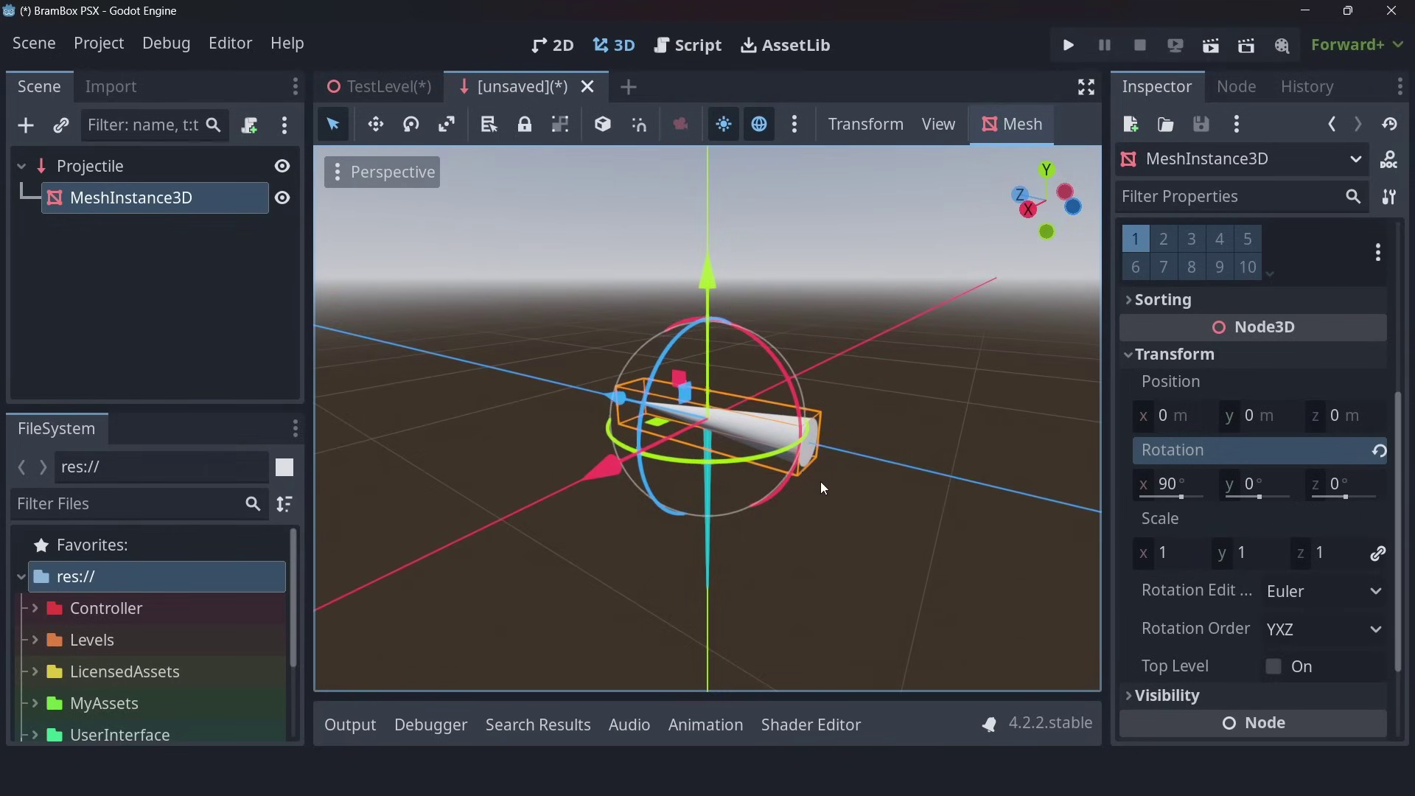
Add a Timer node as a child of the Projectile root.
left_click(109, 175)
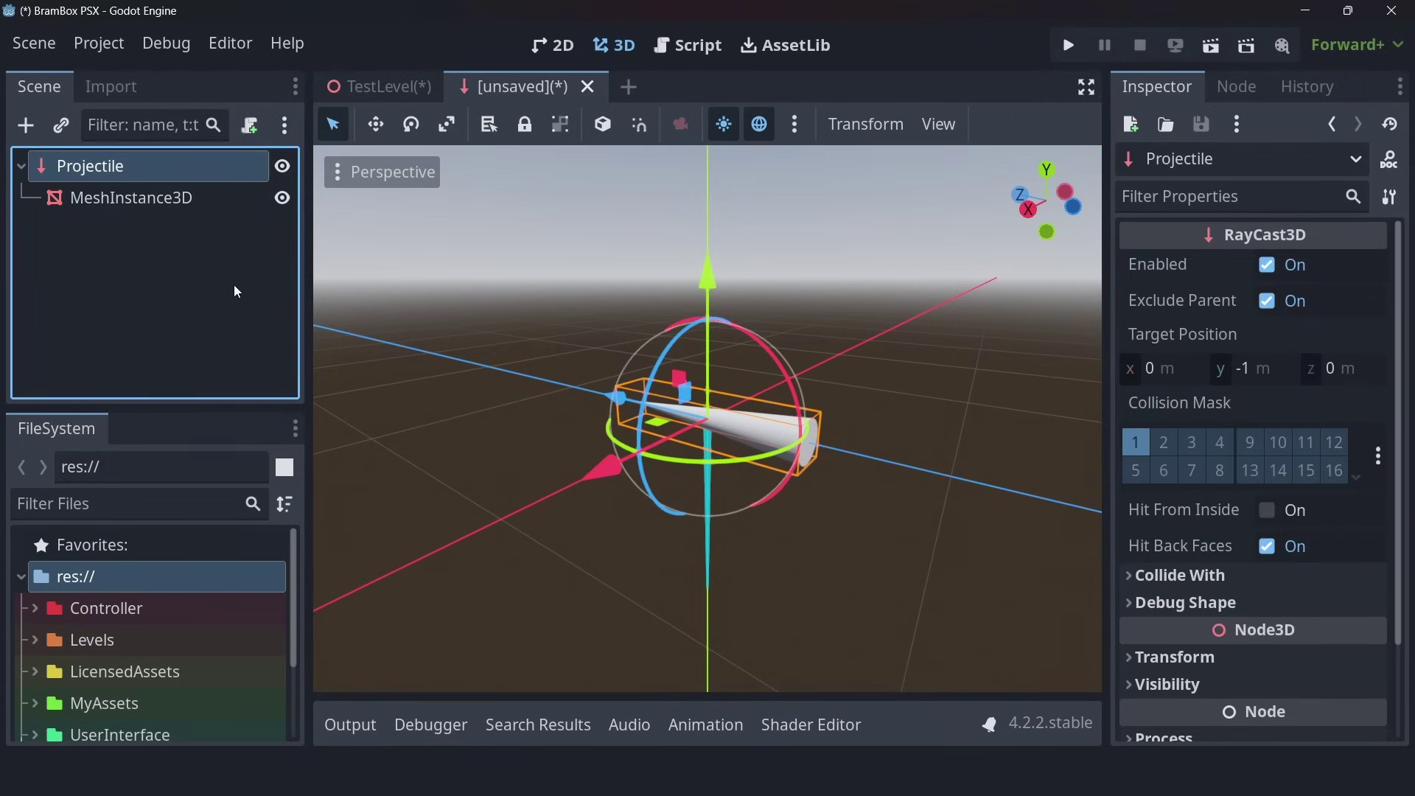
key("ctrl+a")
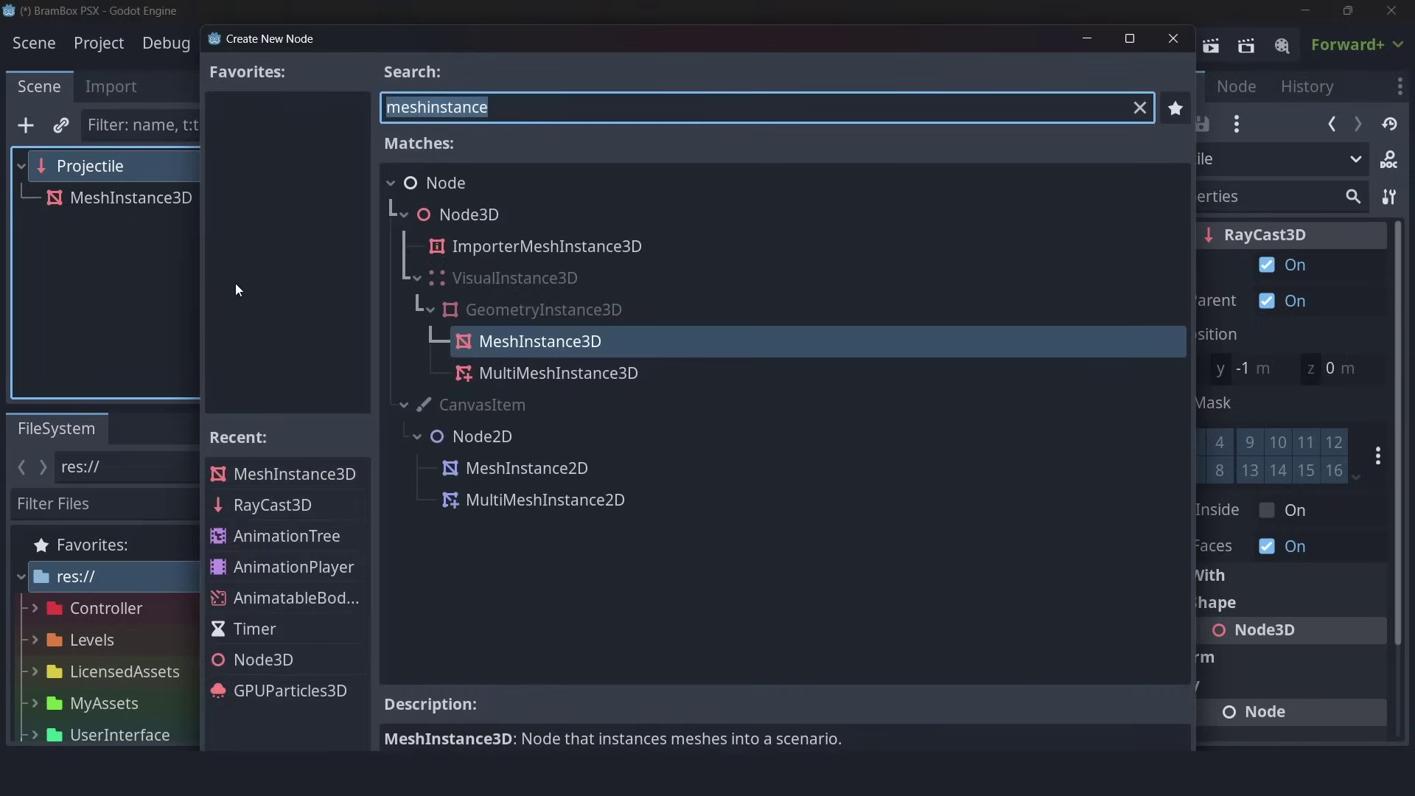
type("timer")
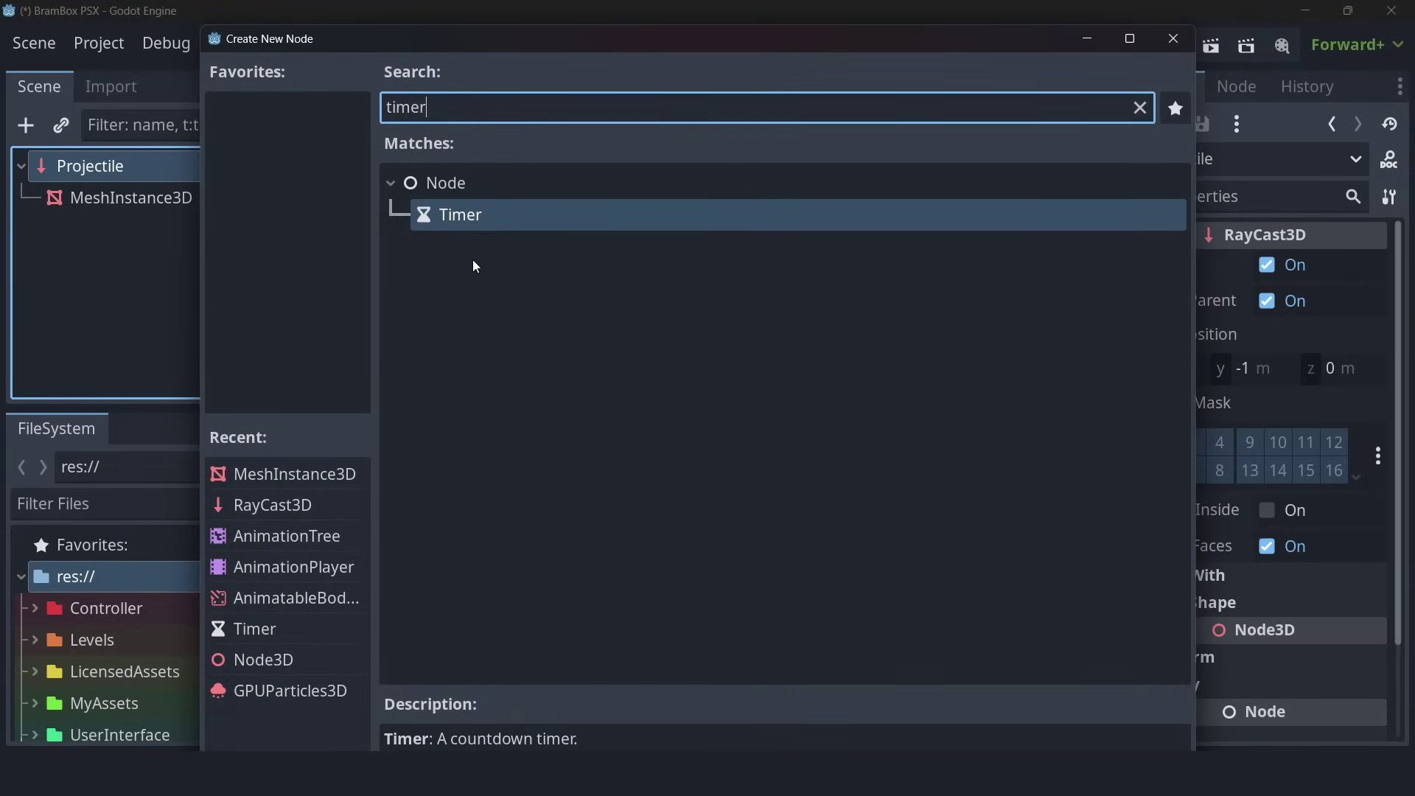
double_click(514, 219)
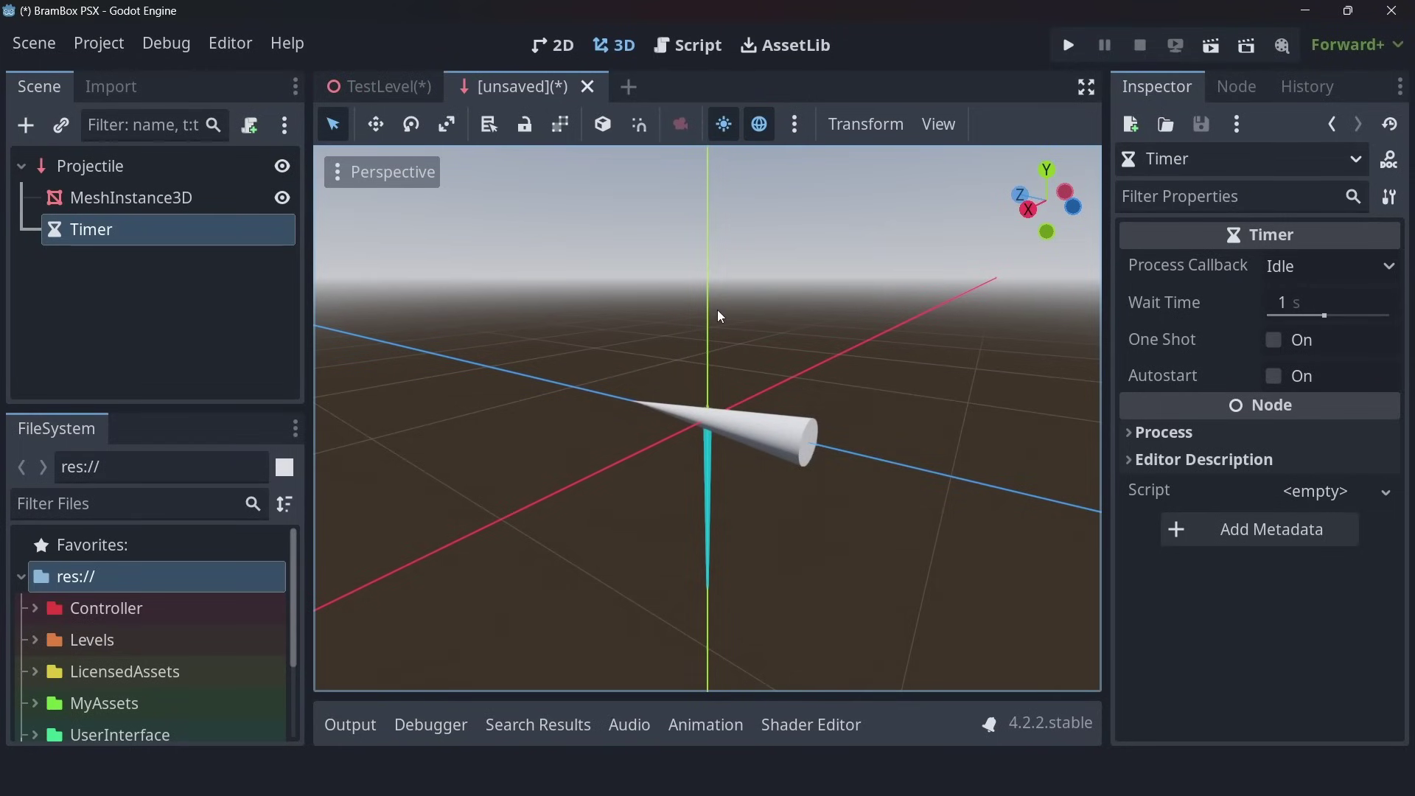
Enable One Shot and Autostart on the Timer and set its wait time to 30 s.
left_click(1281, 346)
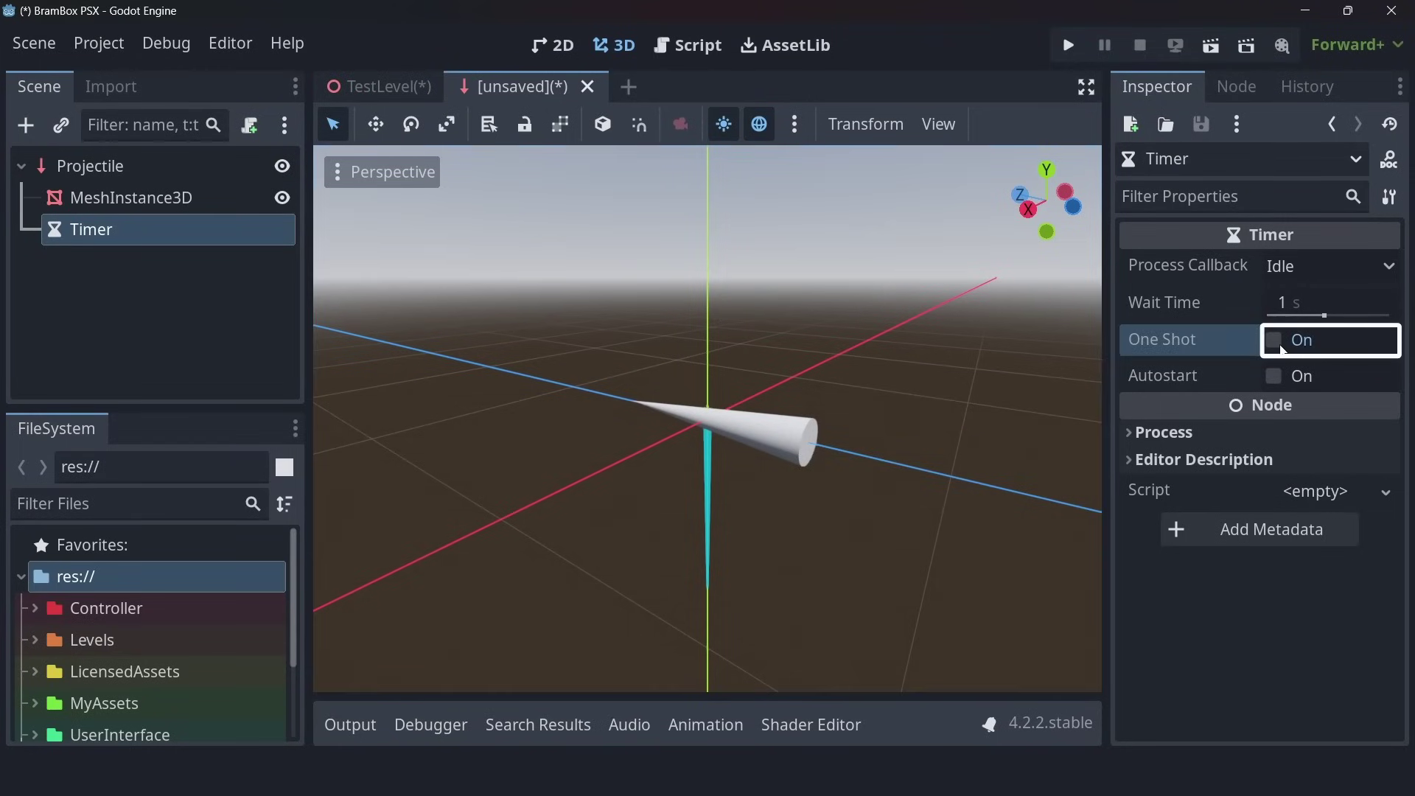
left_click(1282, 348)
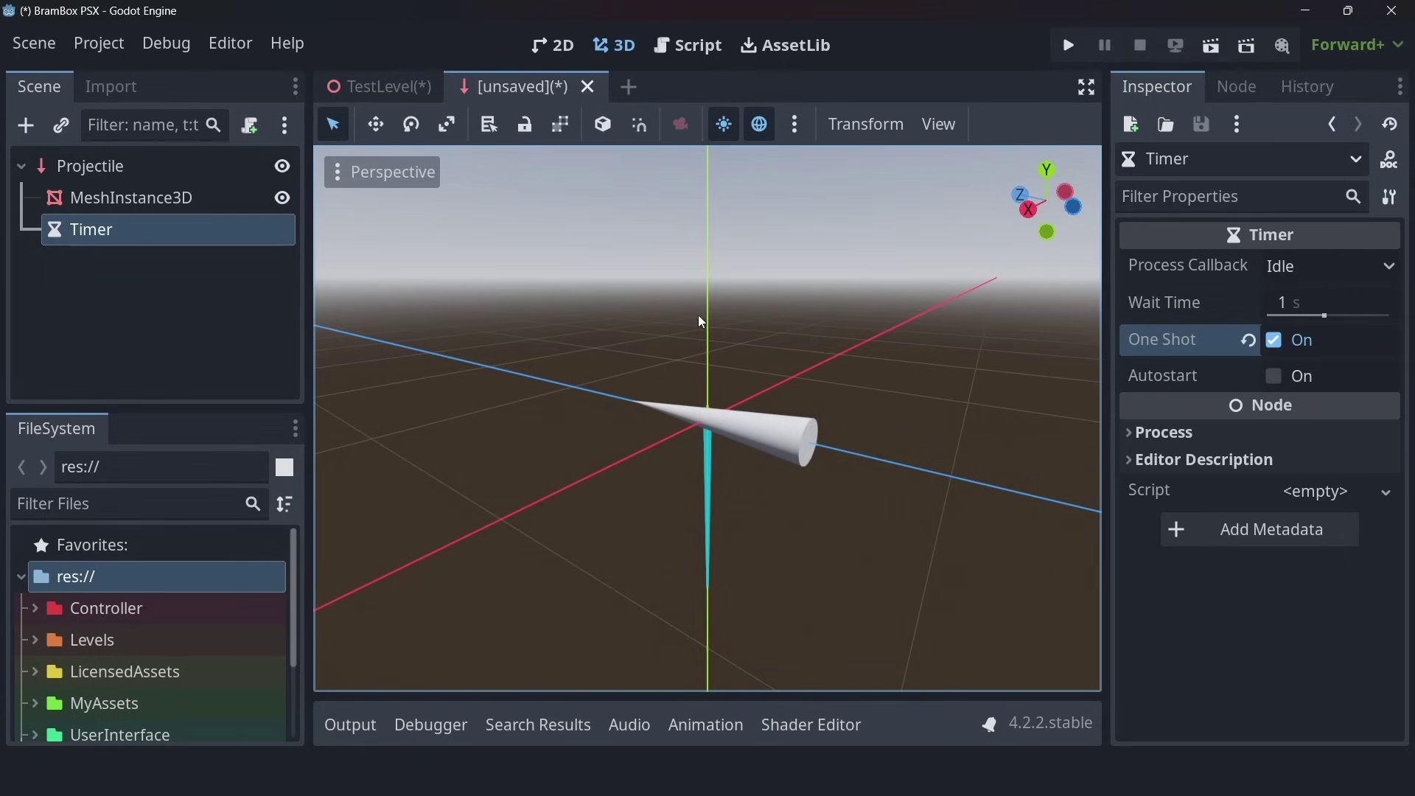
left_click(1271, 377)
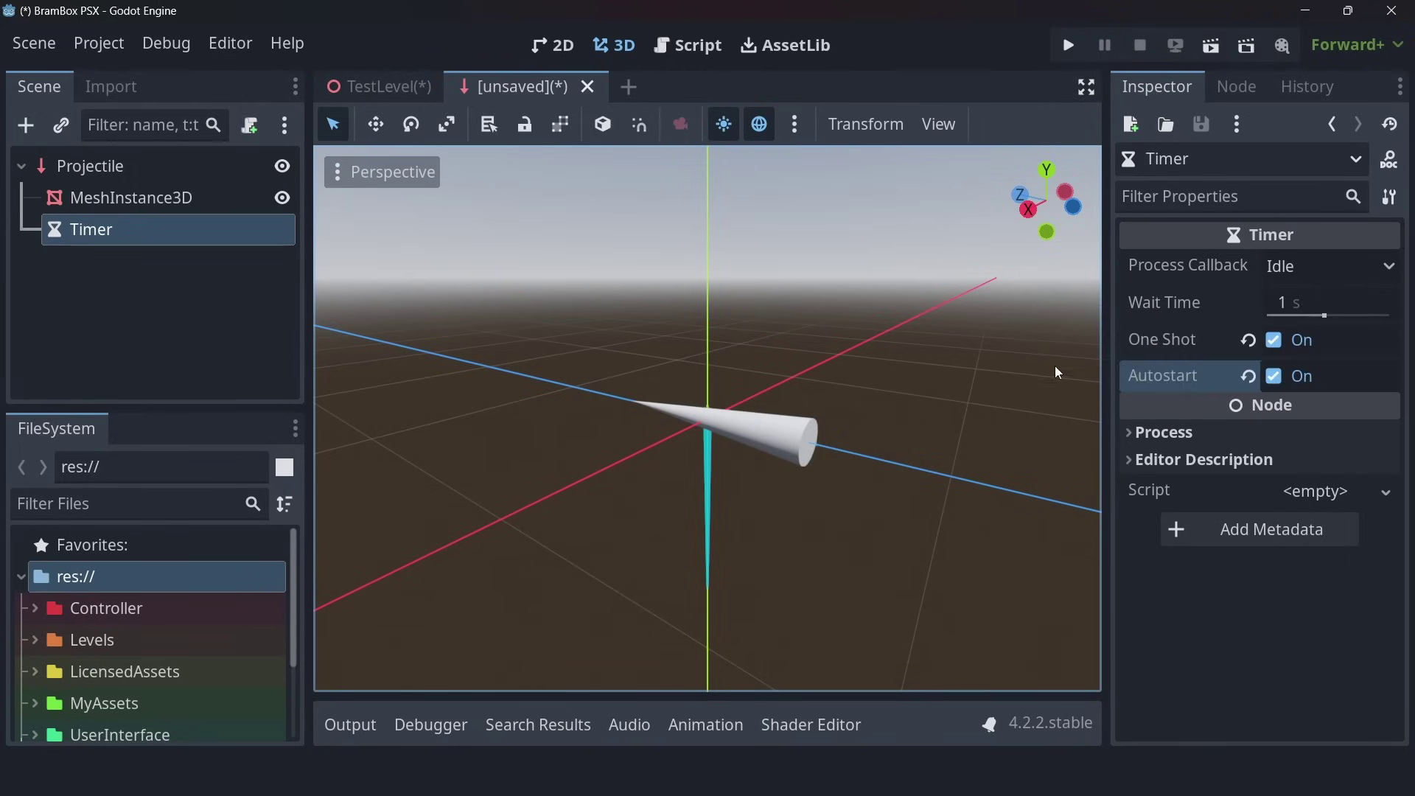
left_click(1314, 302)
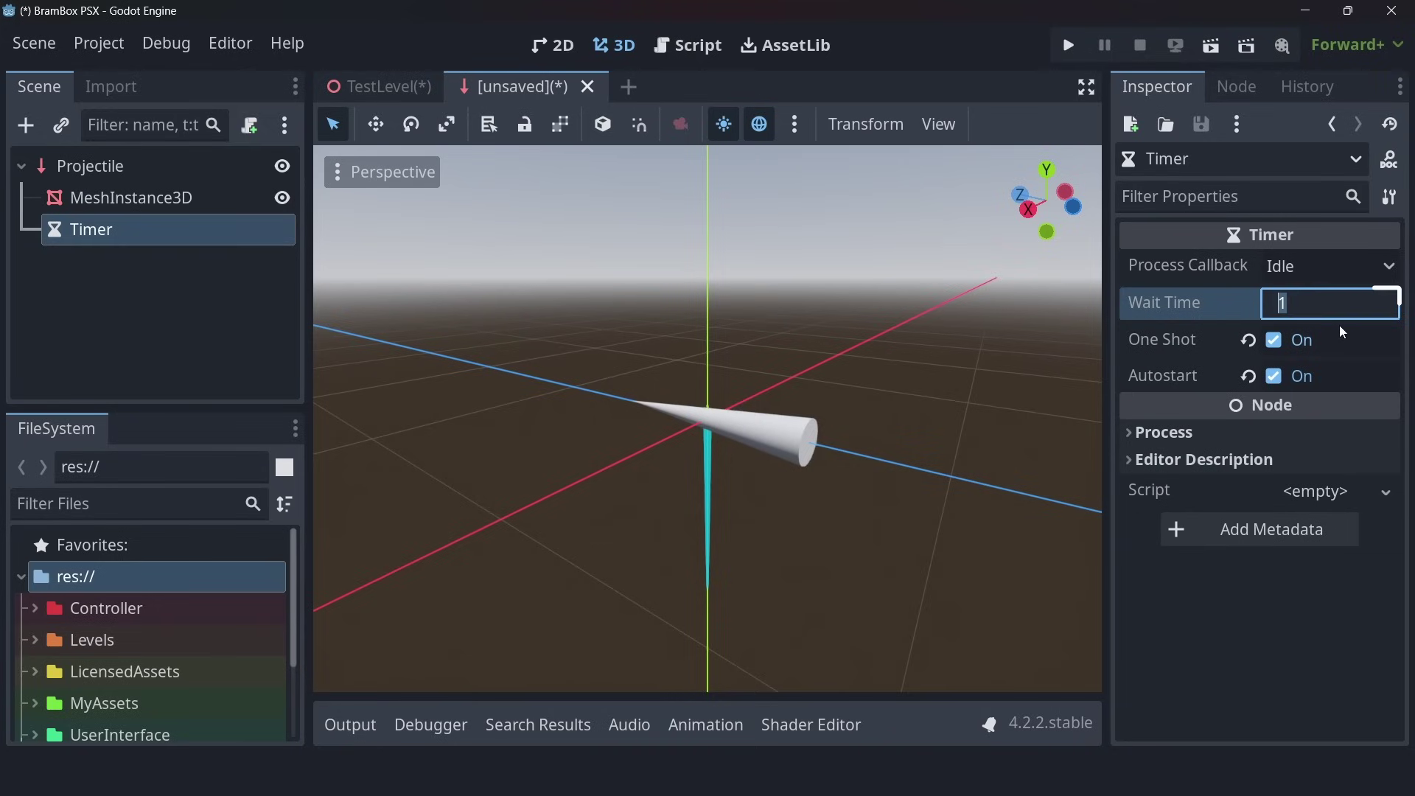
type("30")
key("Return")
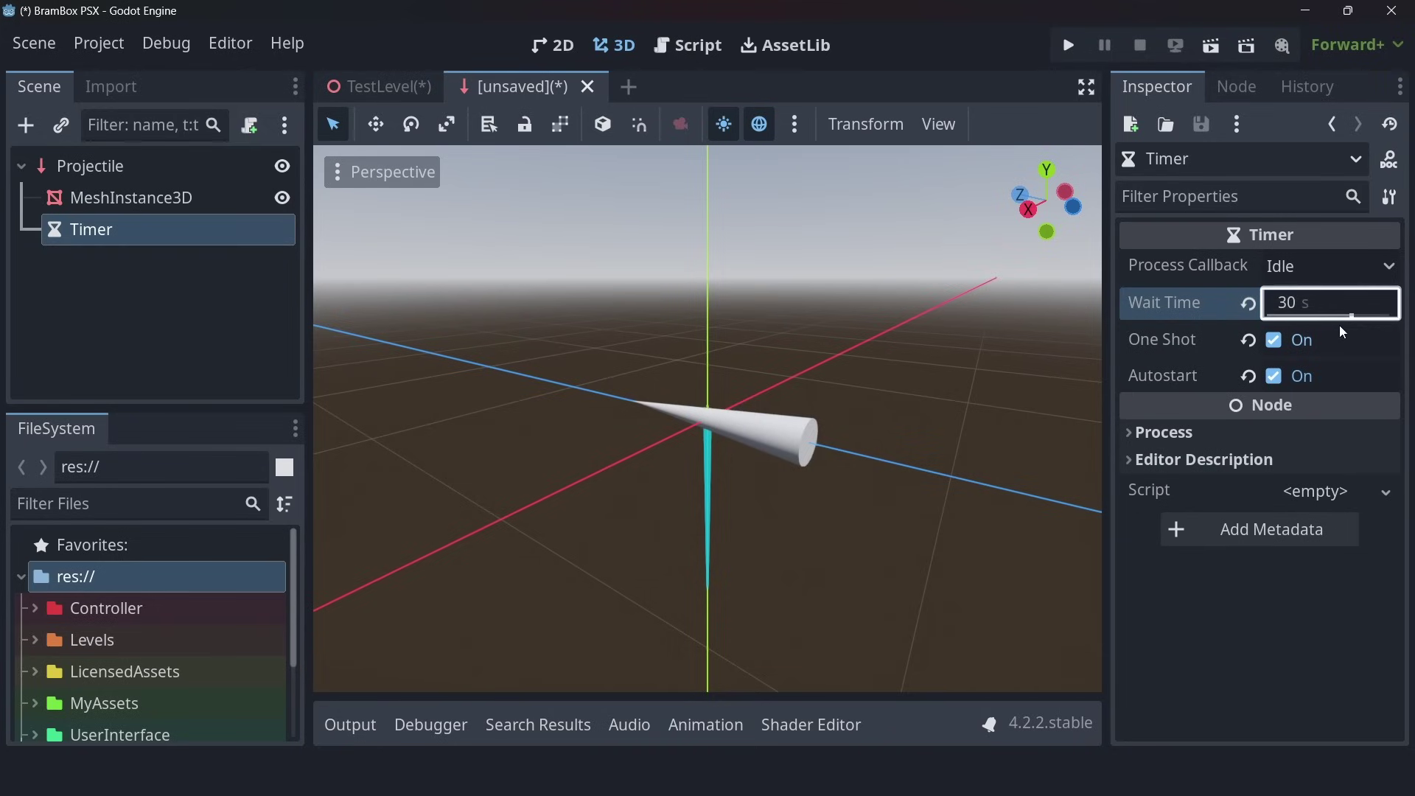
Enable Top Level in the Projectile root node's transform properties.
left_click(159, 166)
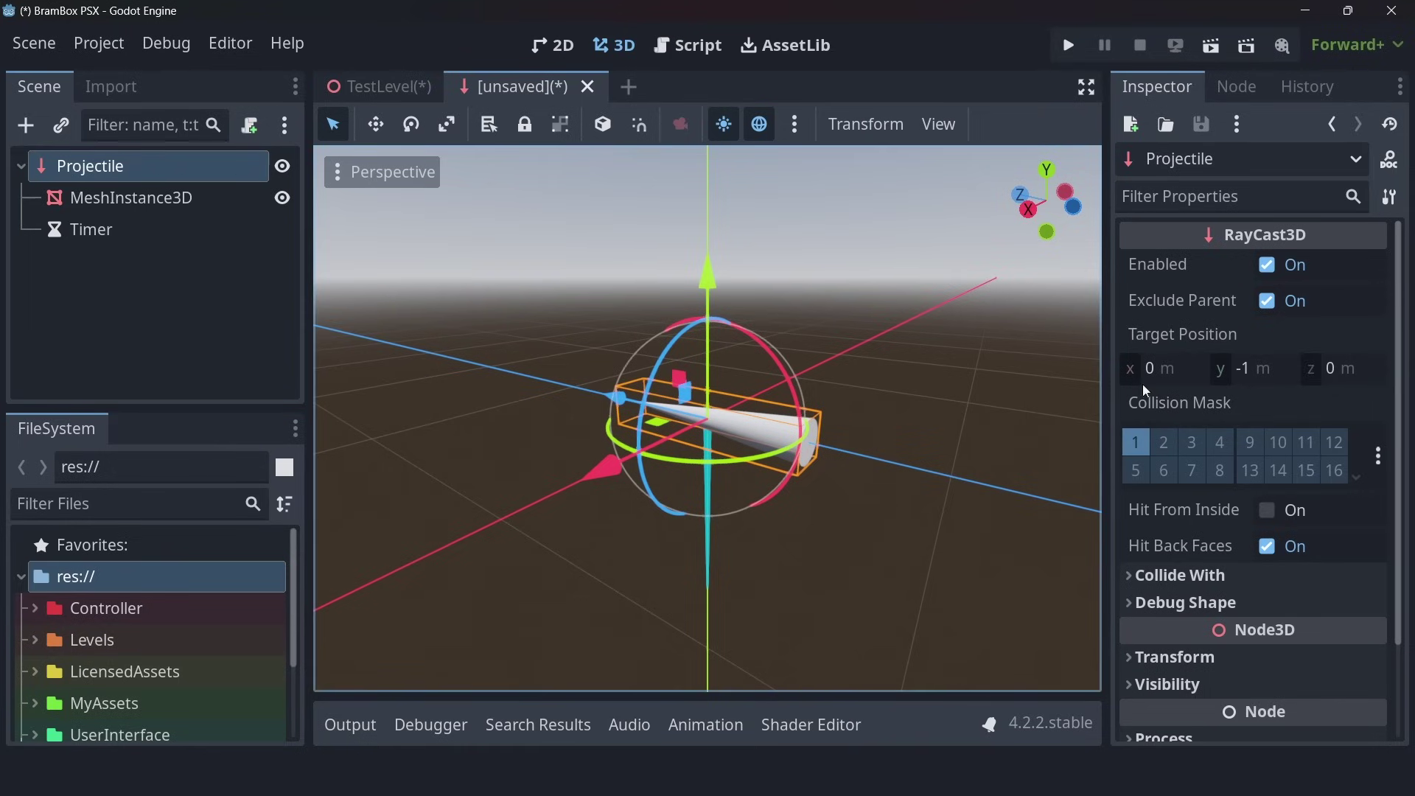
scroll(1349, 427, "down", 3)
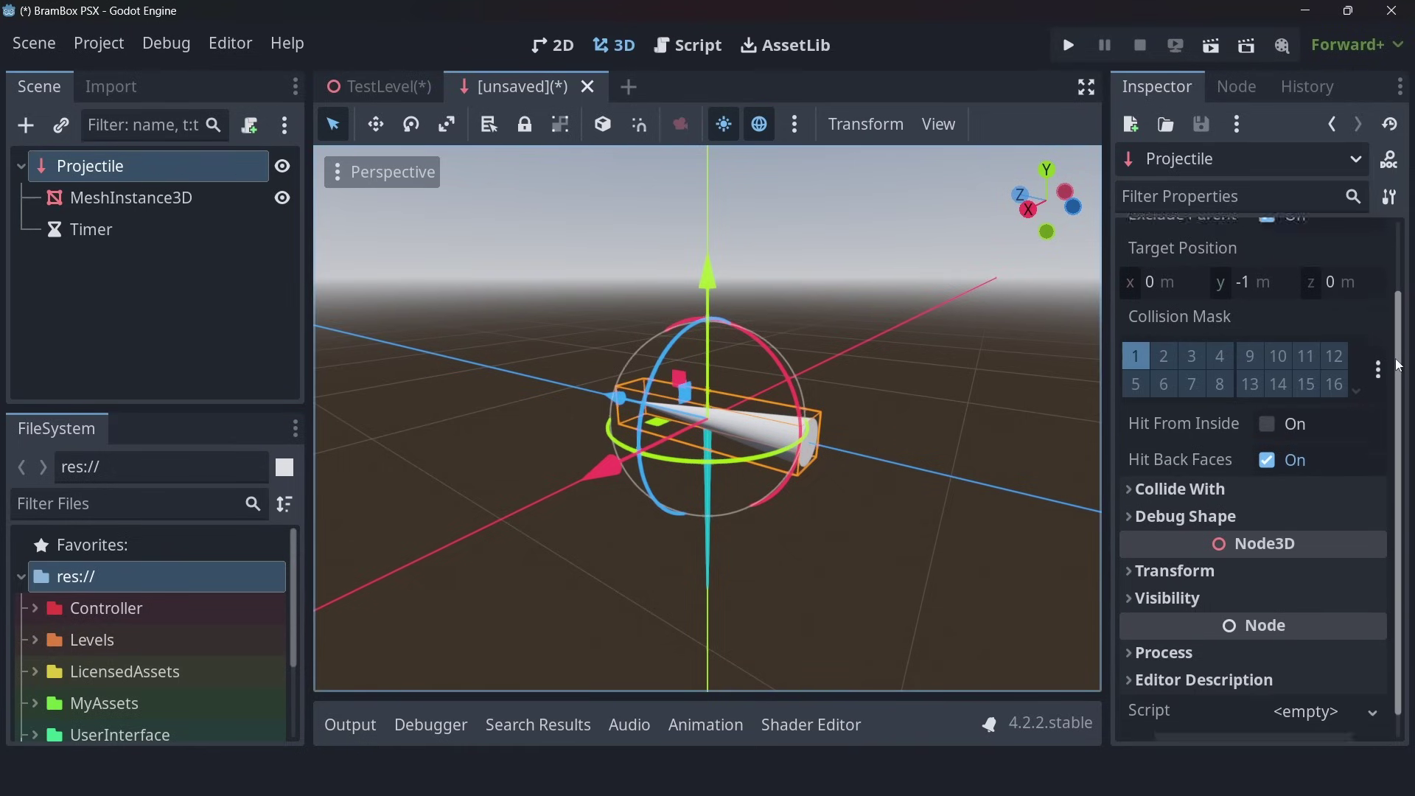
left_click(1196, 549)
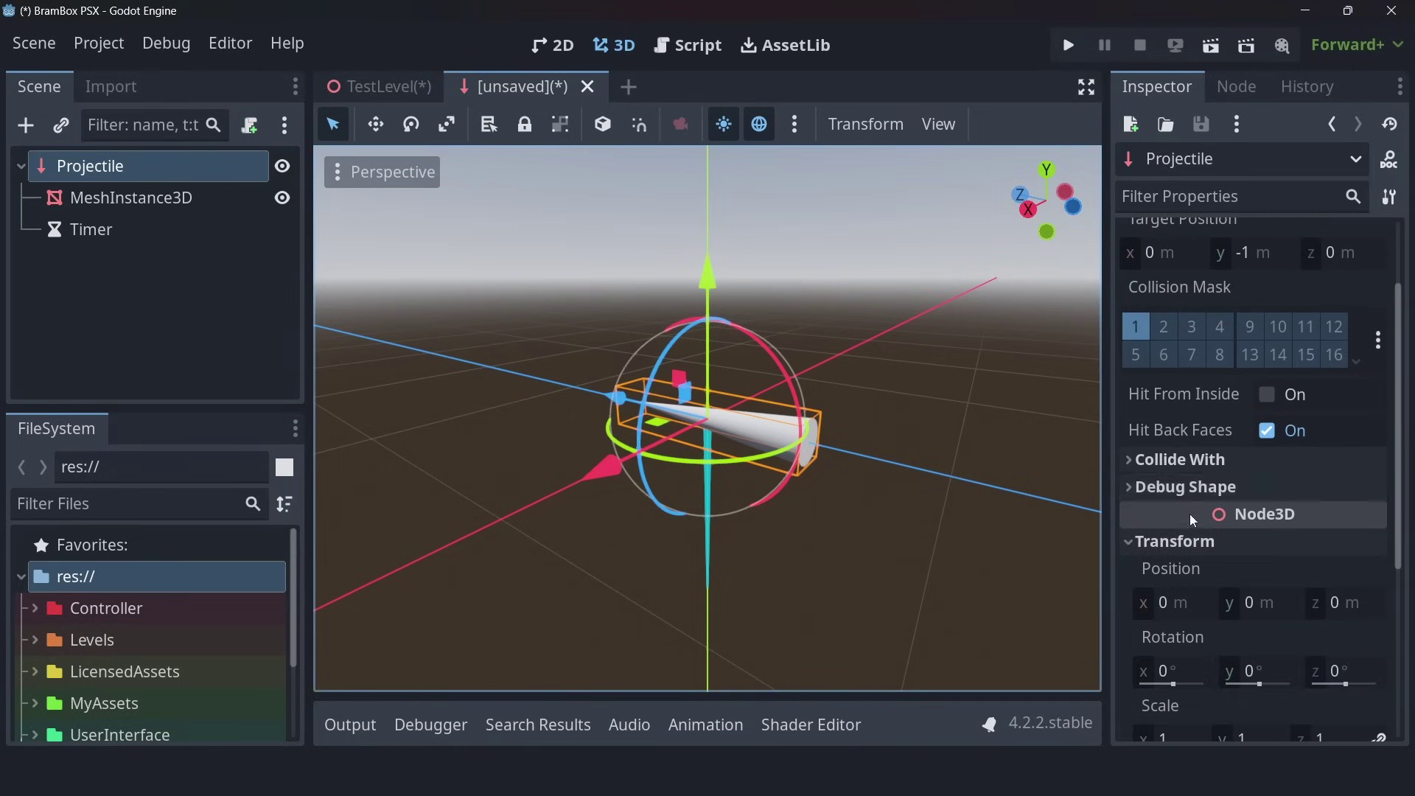
scroll(1289, 483, "down", 6)
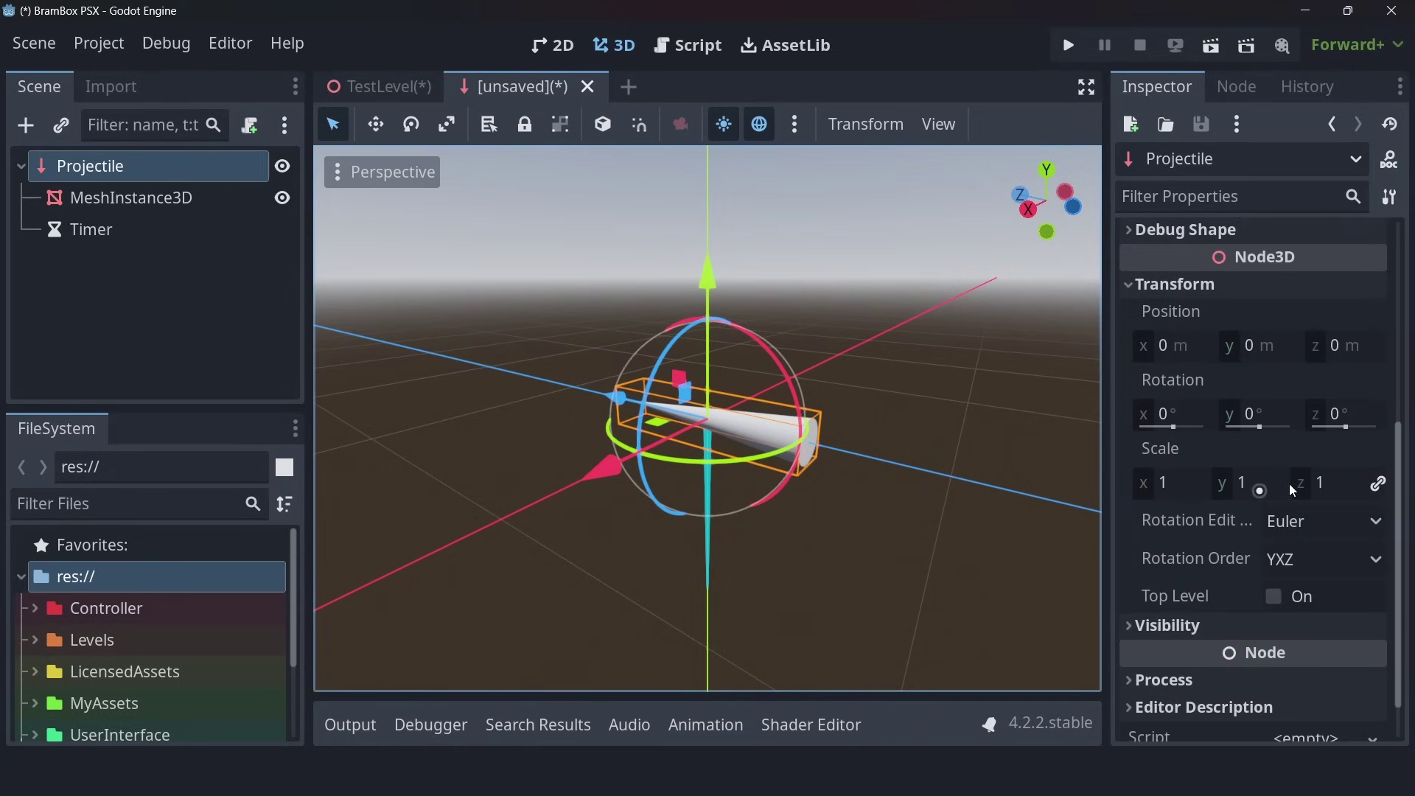
left_click(1275, 598)
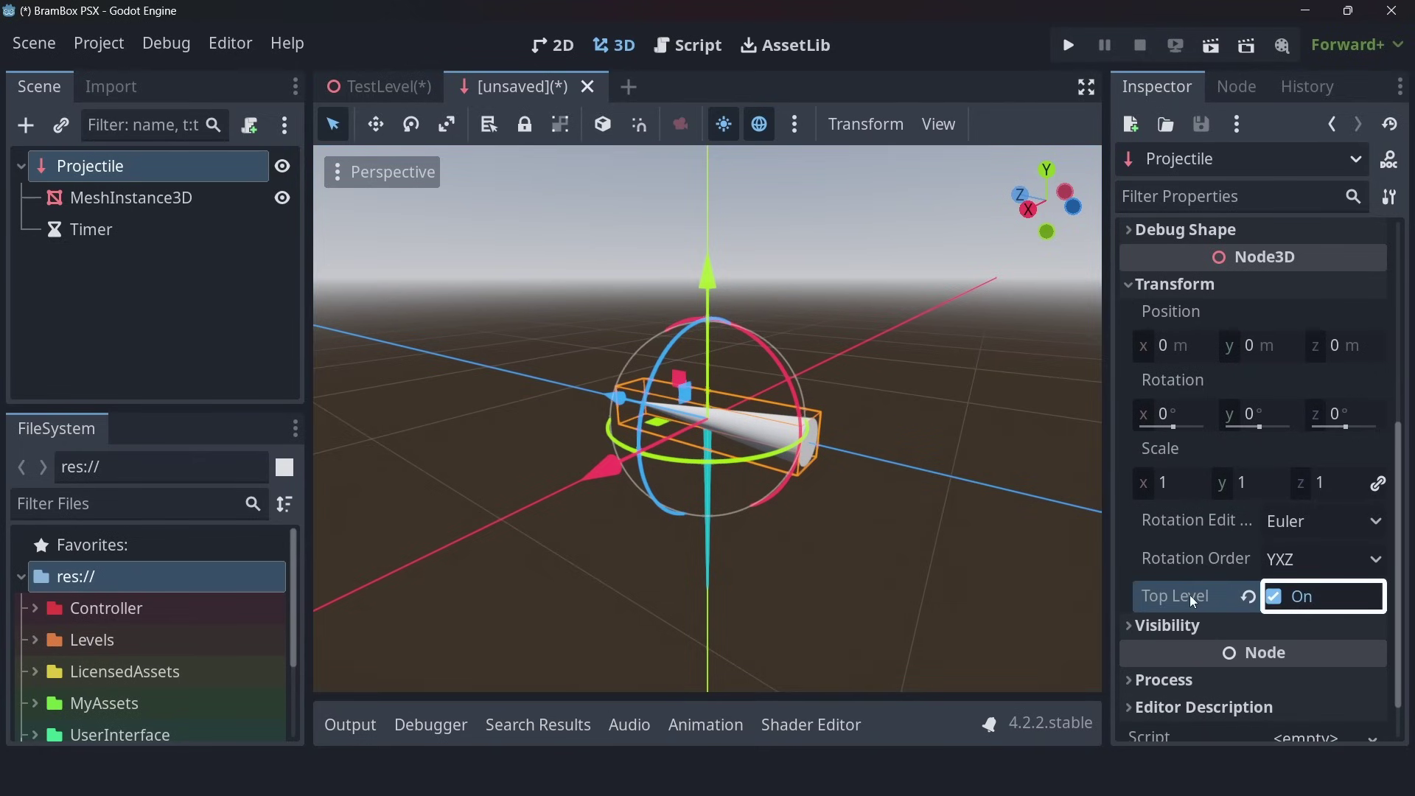
mouse_move(1192, 598)
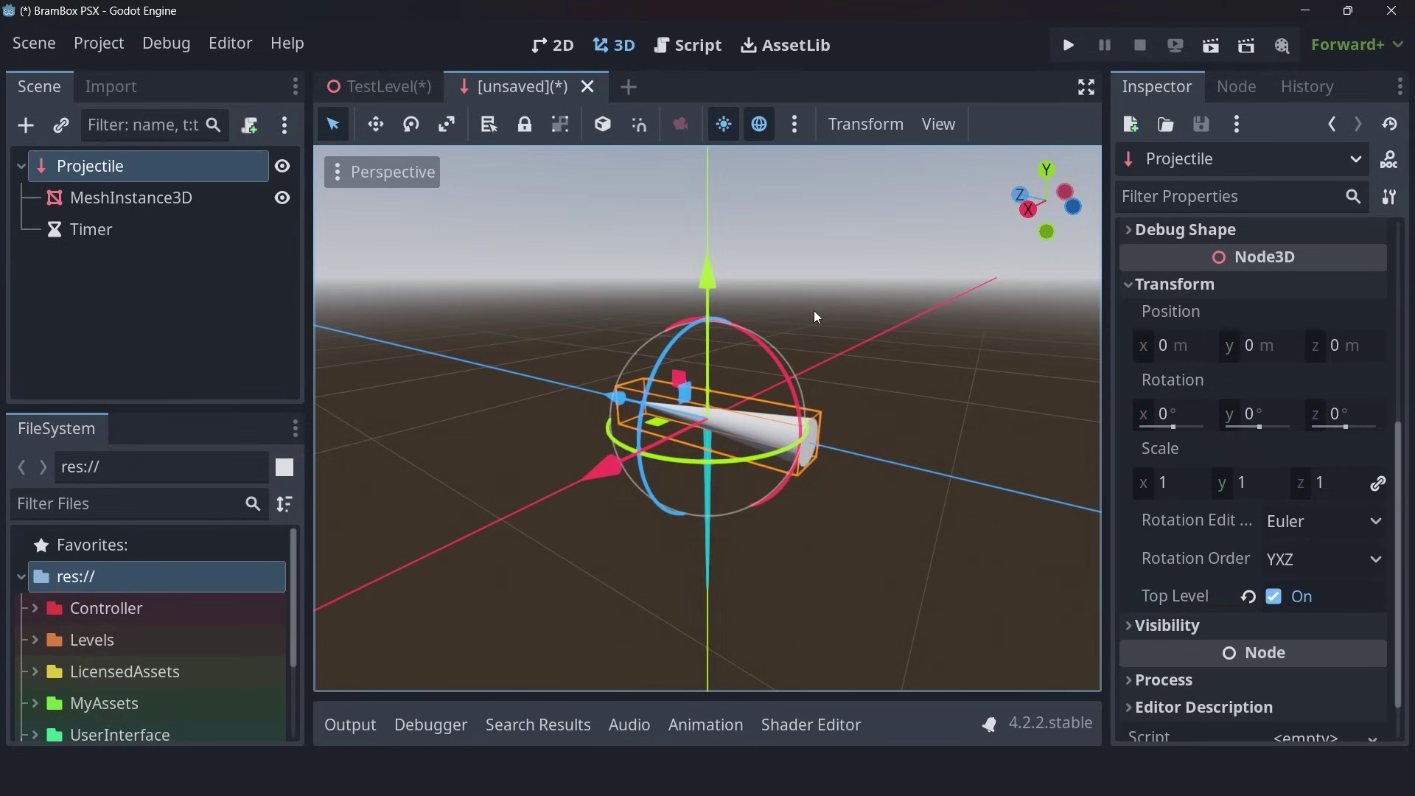
Save the scene as projectile.tscn in a new folder named Projectile under res://.
key("ctrl+s")
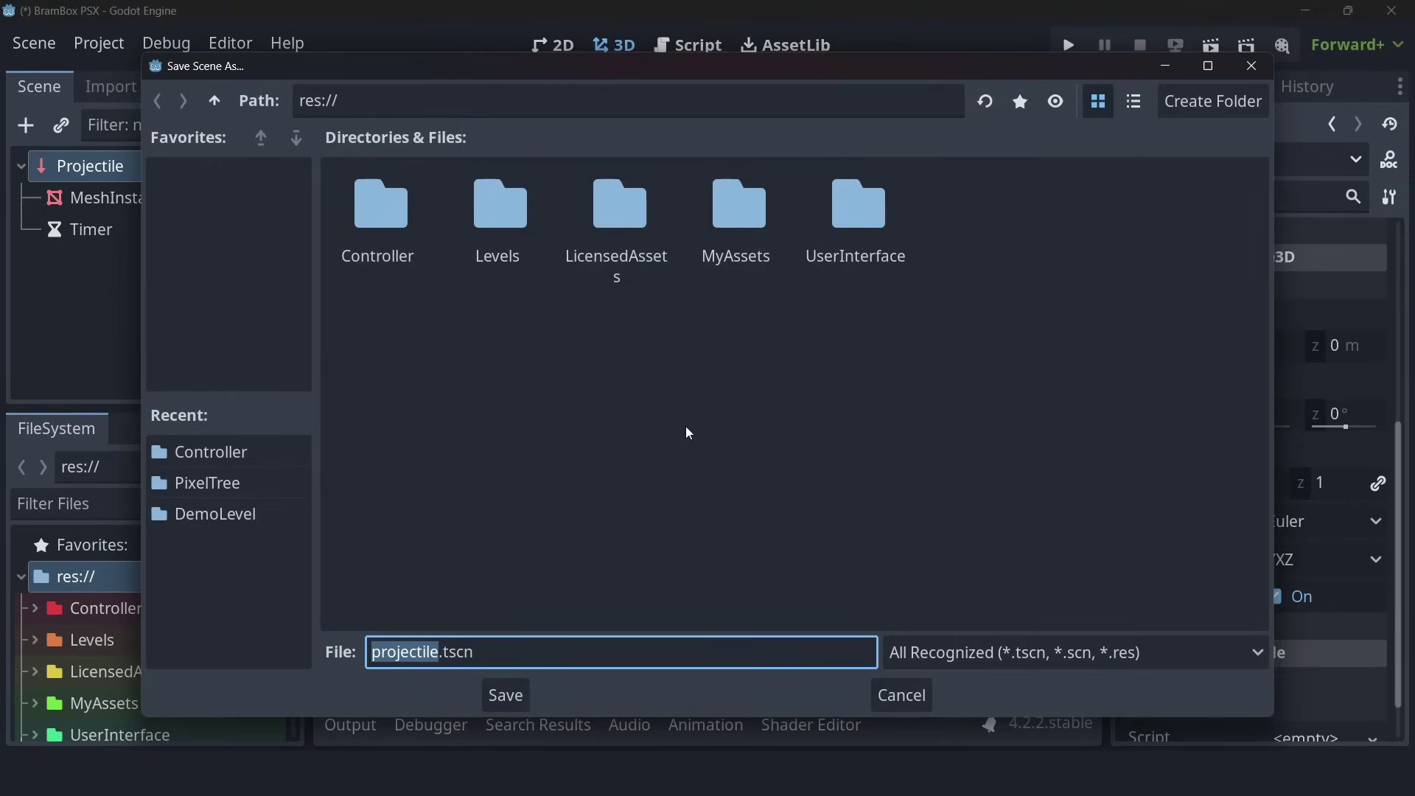
left_click(1220, 108)
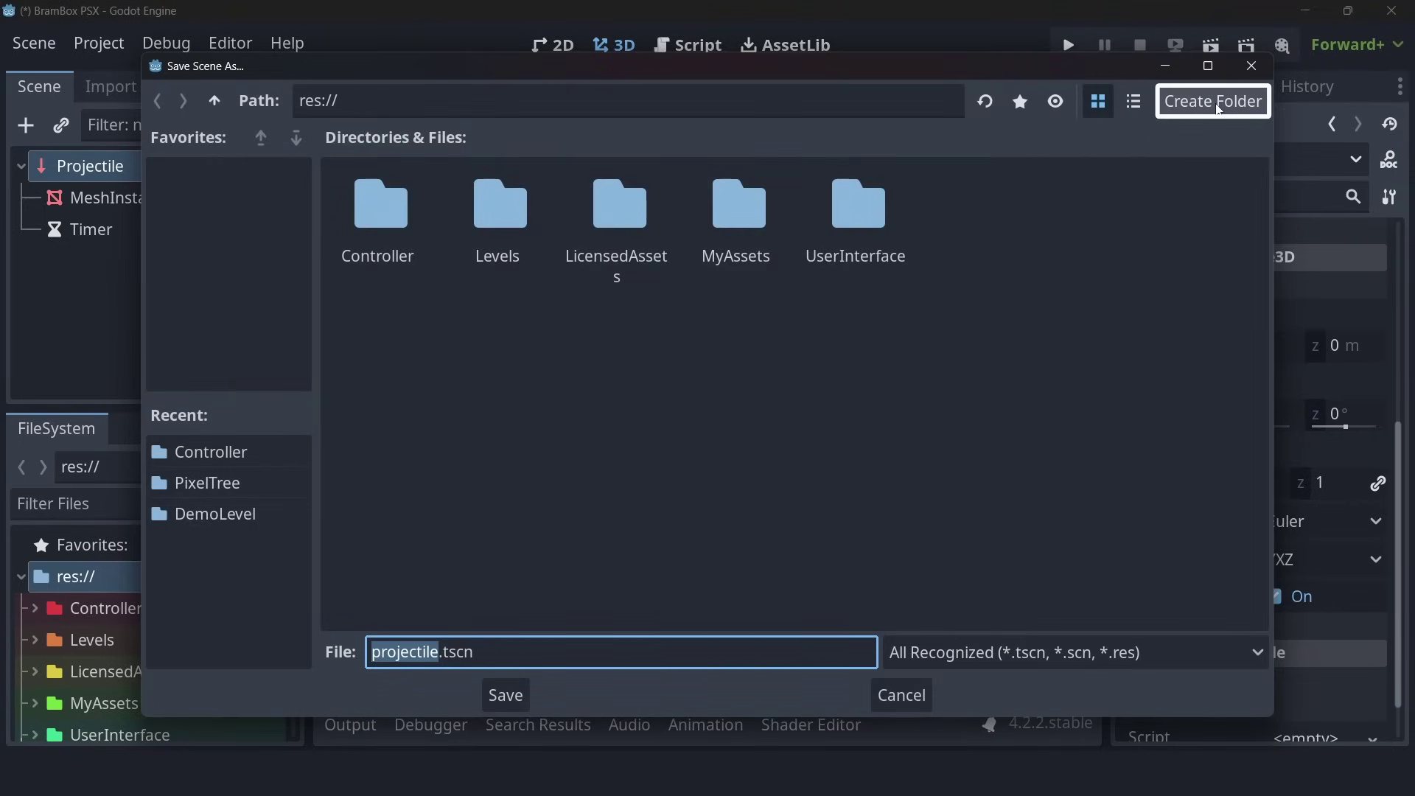
left_click(1217, 108)
type("Proj")
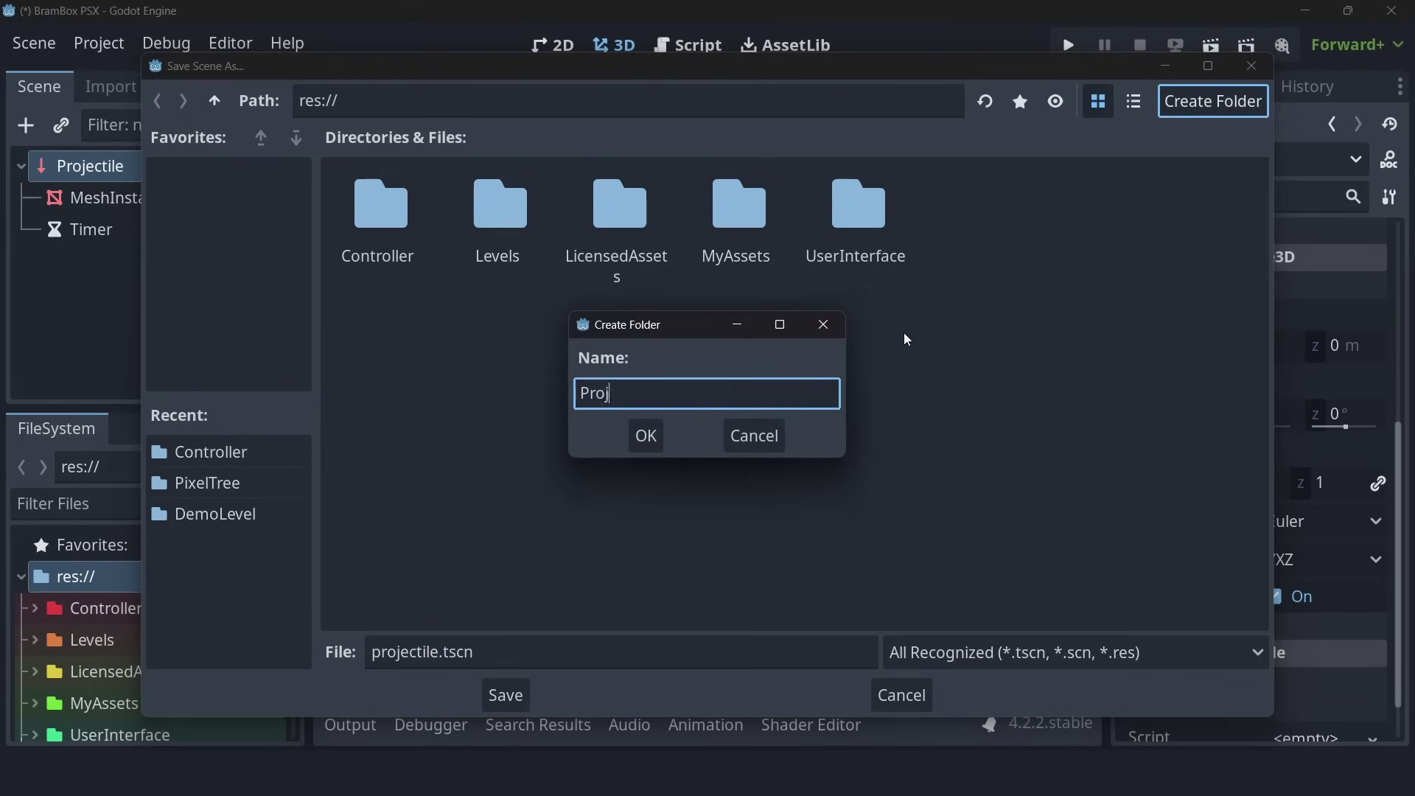
type("ectile")
key("Return")
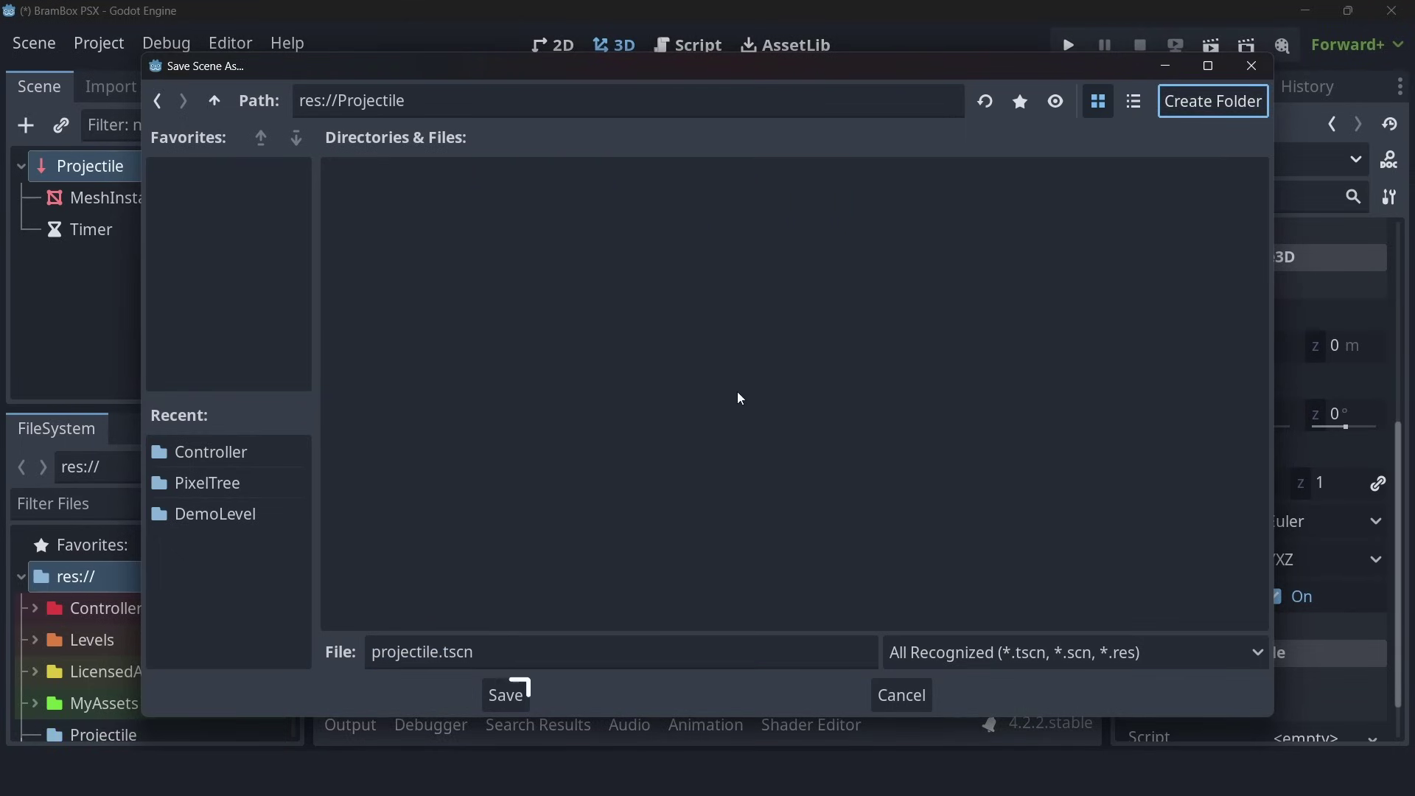
left_click(512, 697)
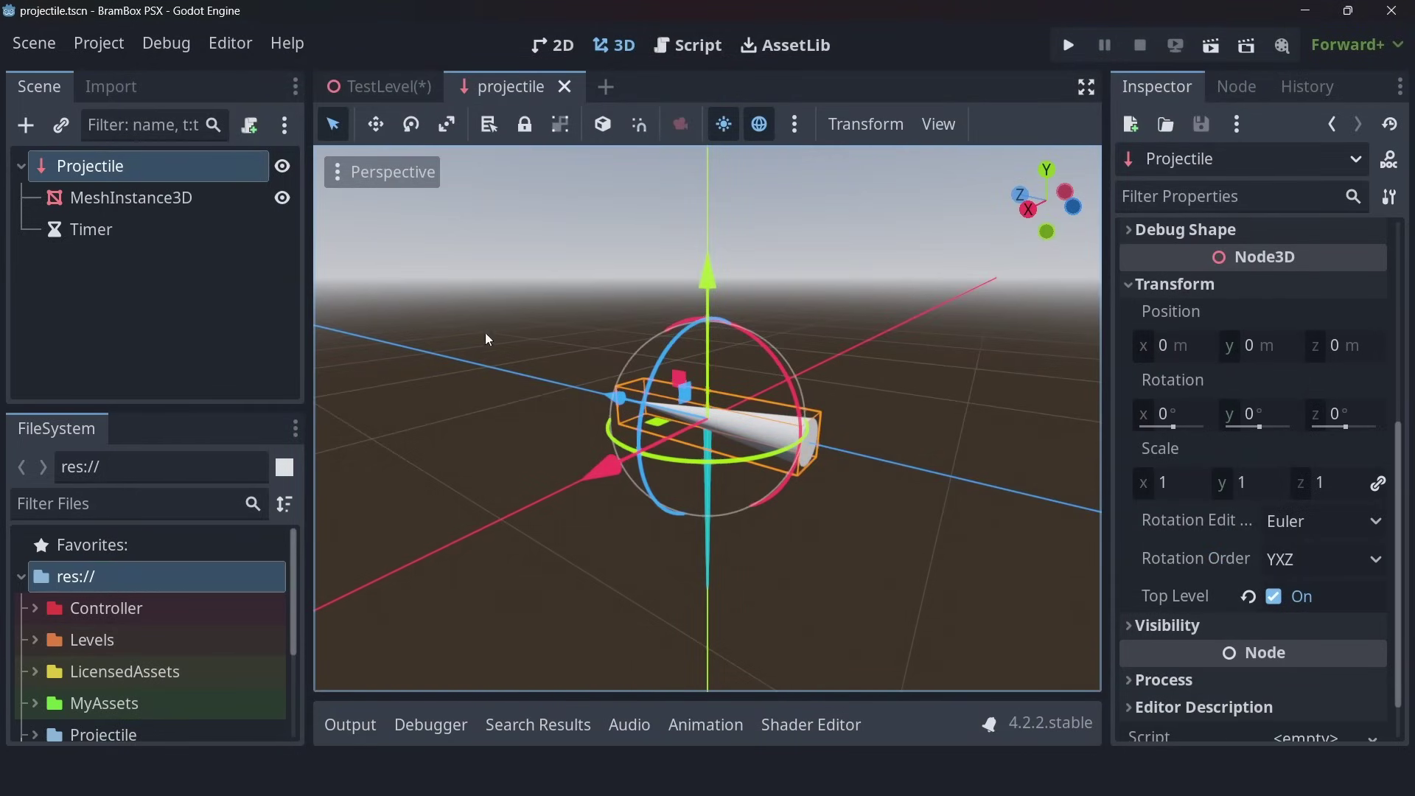
Attach a new GDScript at res://Projectile/projectile.gd to the Projectile root and place the cursor on its second line.
right_click(158, 172)
left_click(220, 362)
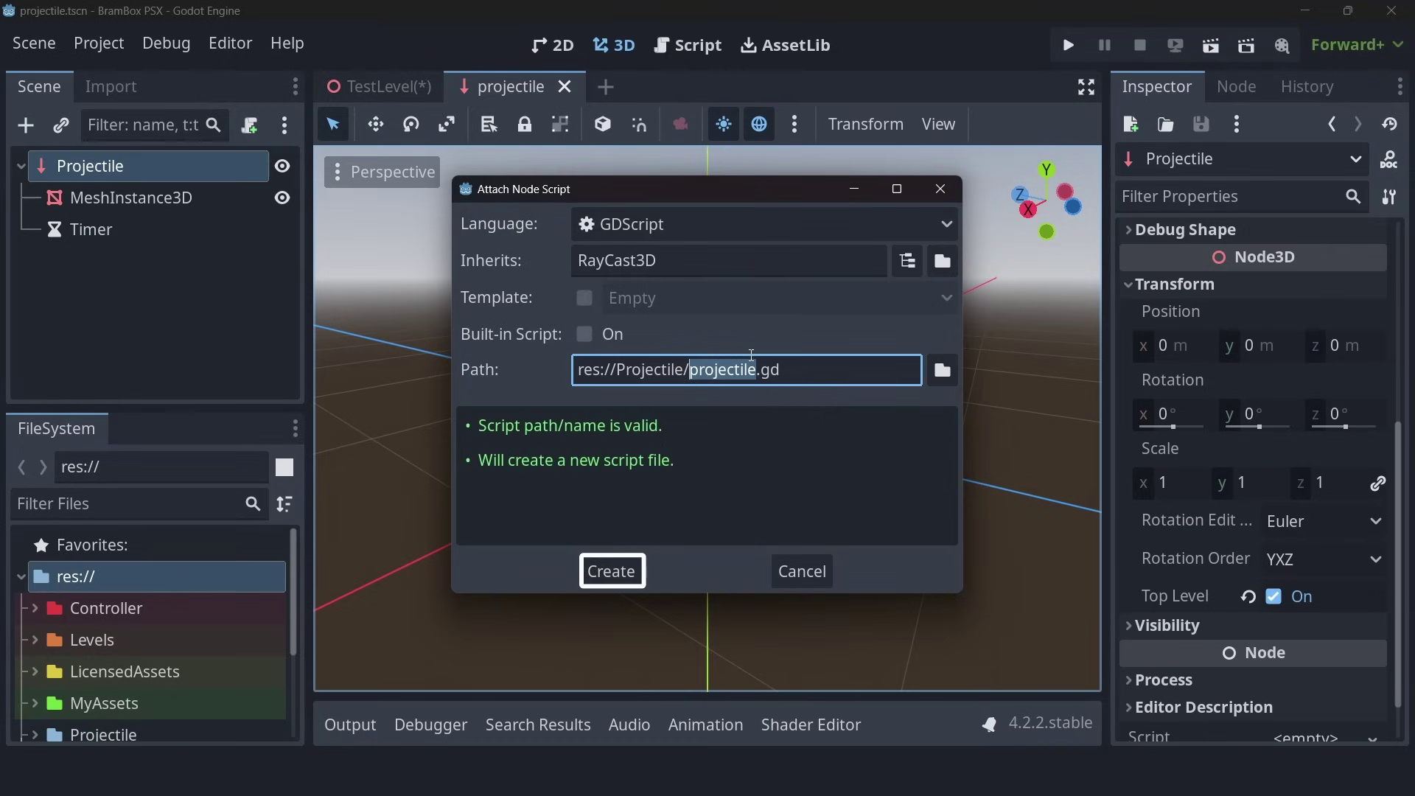
left_click(612, 572)
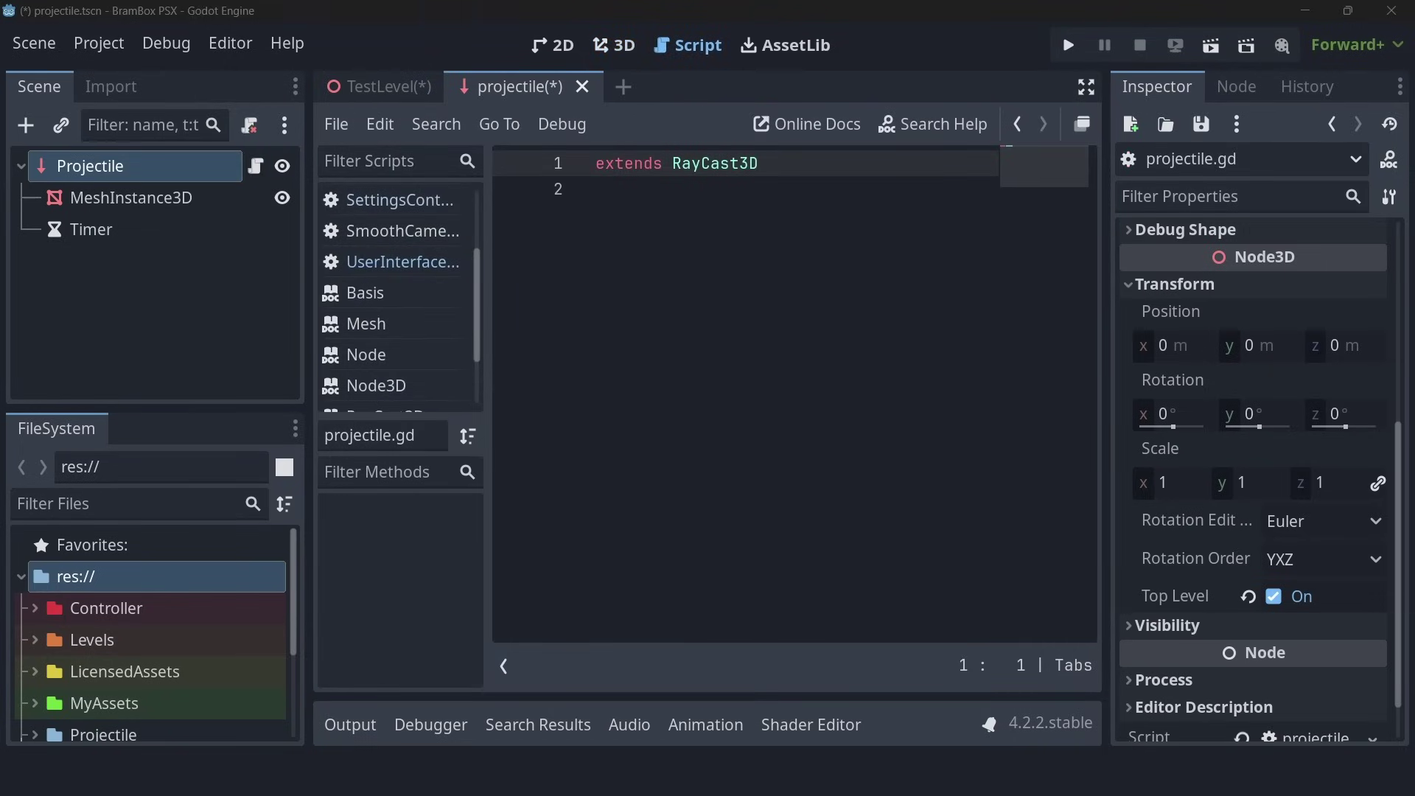
left_click(761, 244)
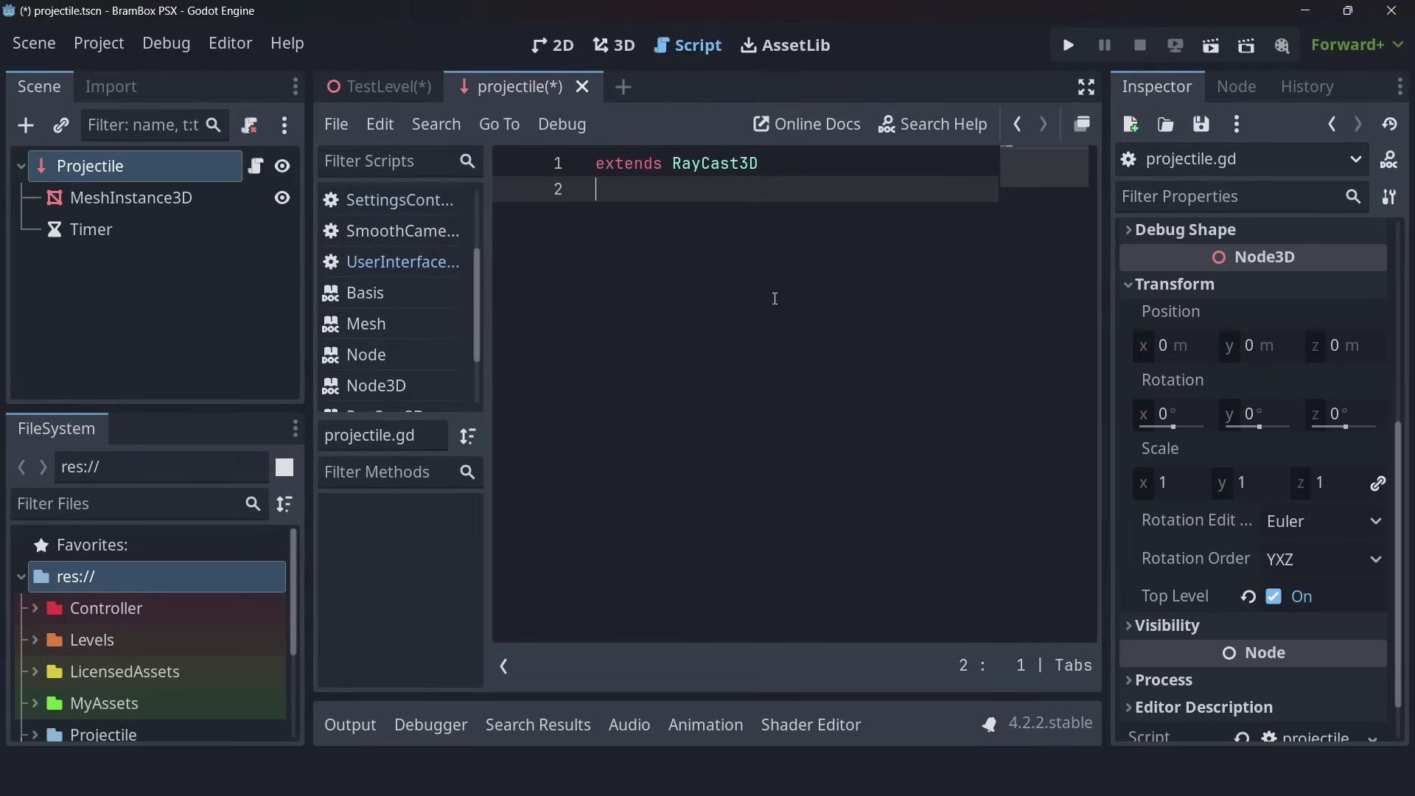